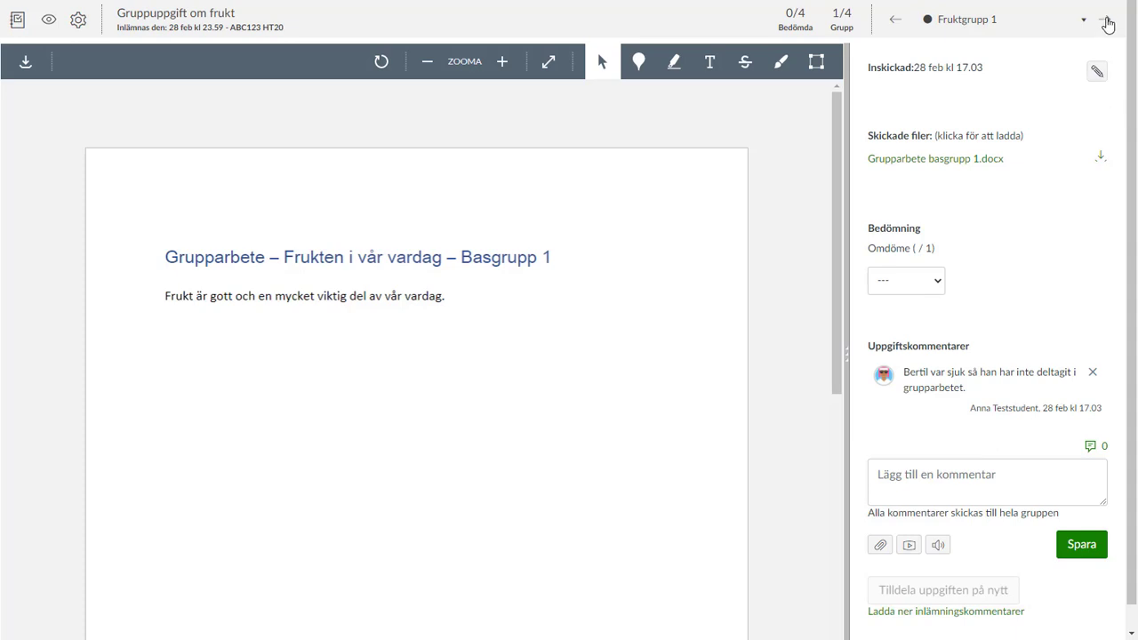
- Highlight "Vi äter frukt varje dag" in Fruktgrupp 2's submission, attach the comment "Bra och nyttigt!" and grade the group Färdig
{"action": "left_click", "coordinate": [1107, 22]}
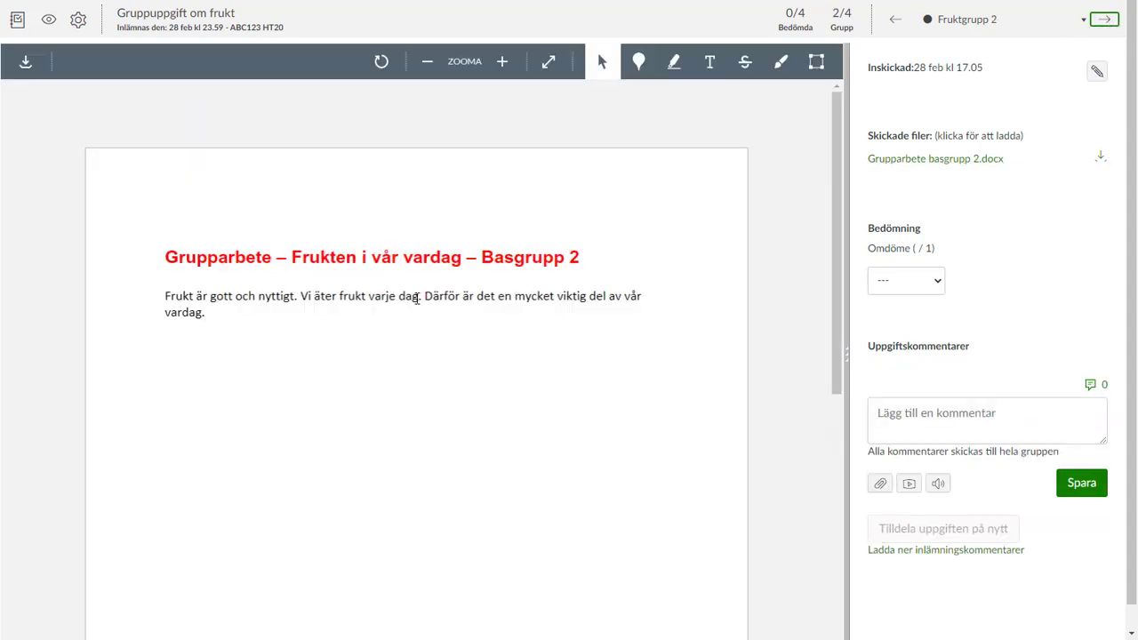
{"action": "left_click", "coordinate": [688, 66]}
{"action": "left_click_drag", "start_coordinate": [239, 294], "coordinate": [355, 294]}
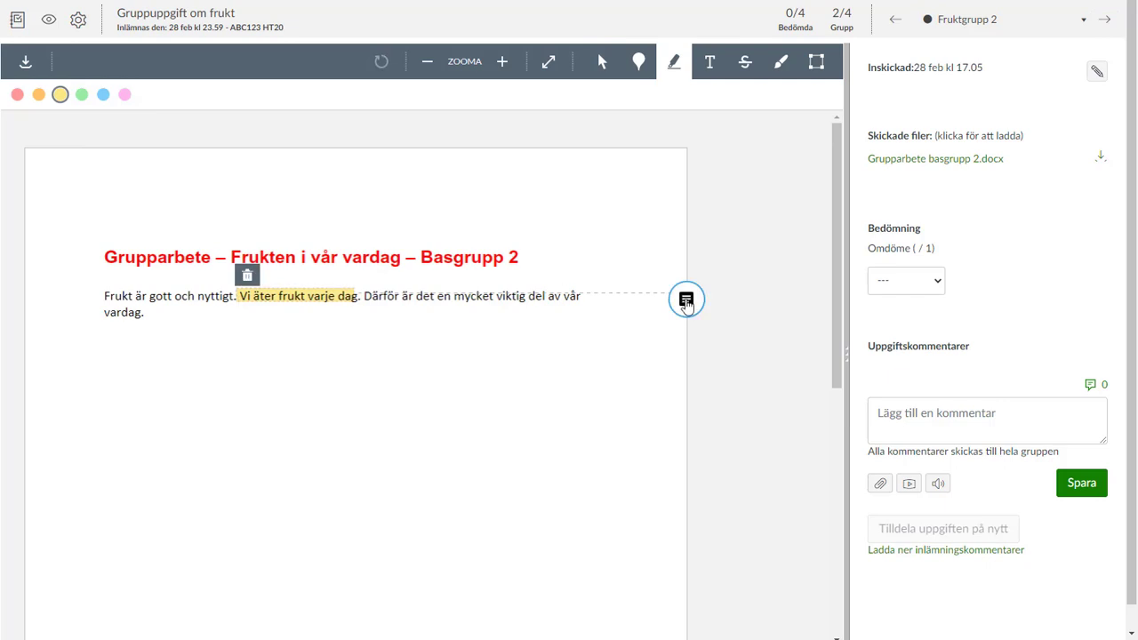
{"action": "type", "text": "Bra och nyttigt!"}
{"action": "left_click", "coordinate": [793, 358]}
{"action": "left_click", "coordinate": [940, 281]}
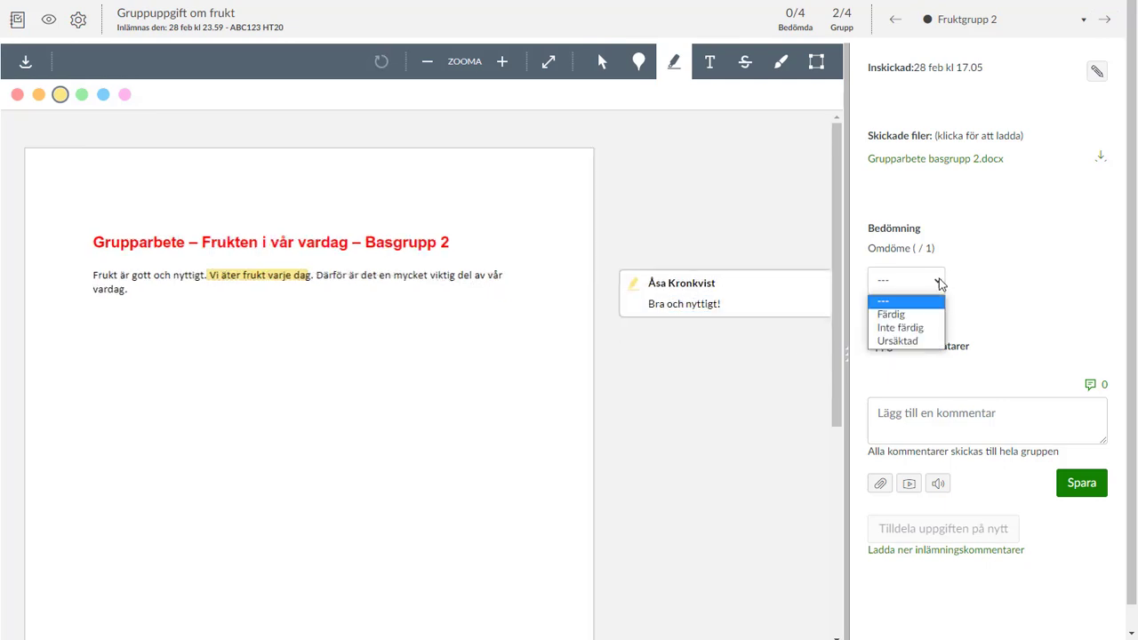
{"action": "left_click", "coordinate": [910, 315]}
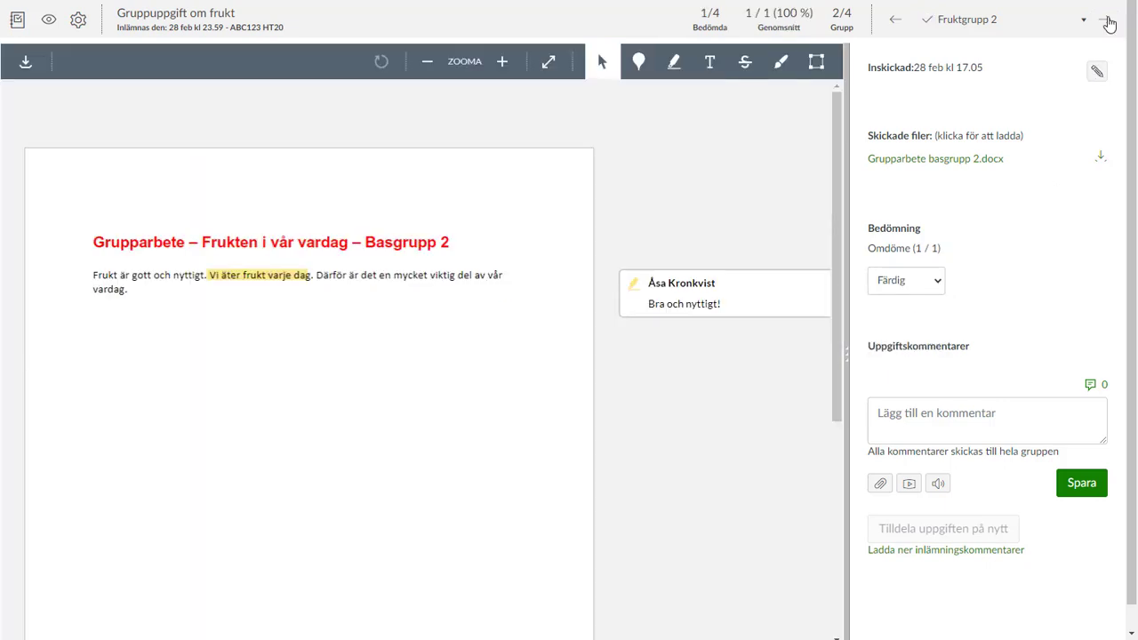
- Grade Fruktgrupp 3's submission as Färdig and send the group the comment "Härligt!"
{"action": "left_click", "coordinate": [1108, 21]}
{"action": "left_click", "coordinate": [940, 281]}
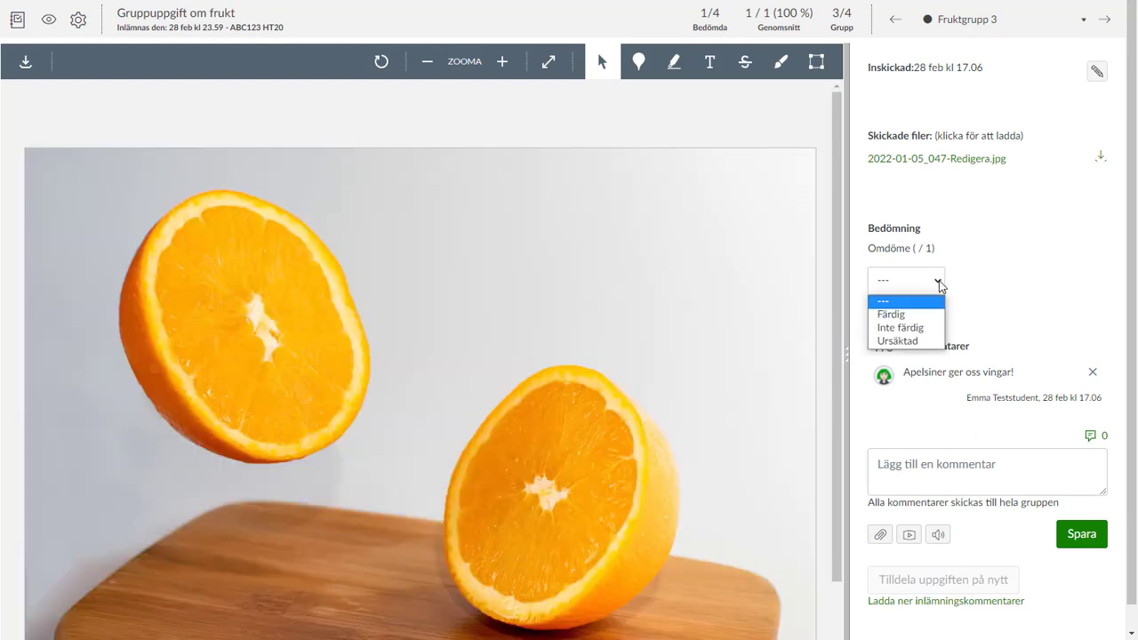
{"action": "left_click", "coordinate": [908, 315]}
{"action": "left_click", "coordinate": [934, 470]}
{"action": "type", "text": "Härligt!"}
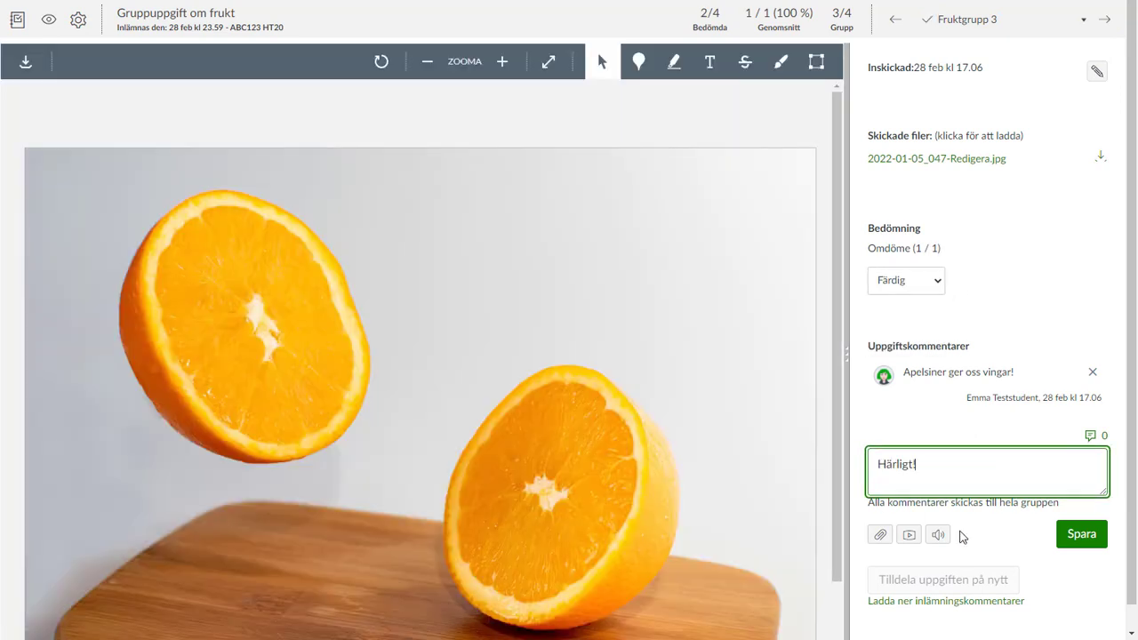
{"action": "left_click", "coordinate": [1073, 536]}
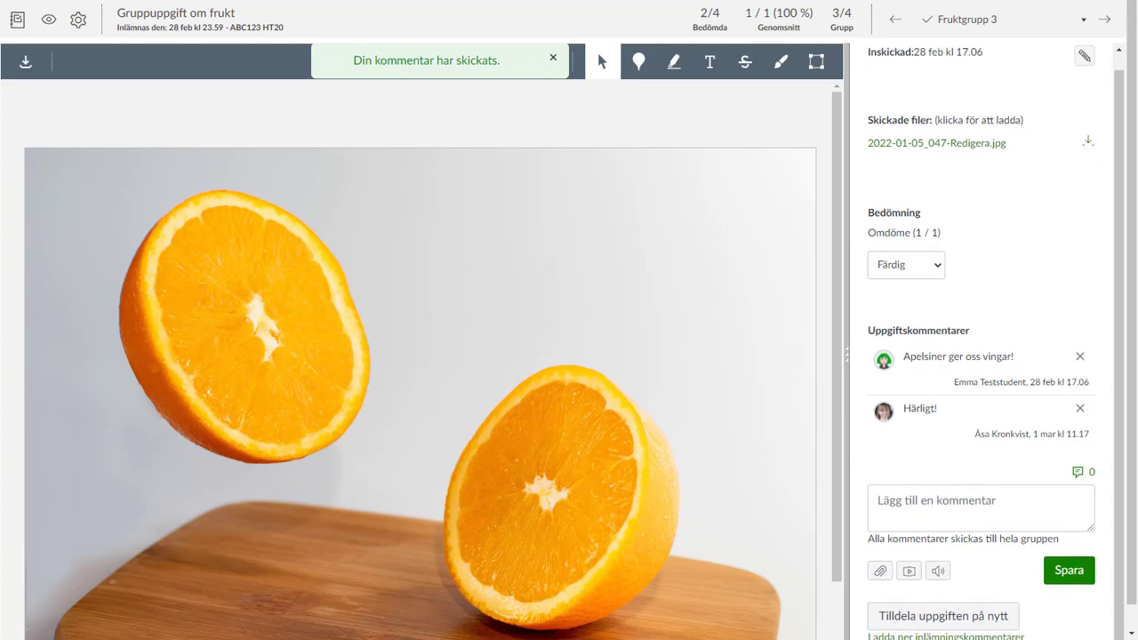
- Go back to Fruktgrupp 1's submission
{"action": "left_click", "coordinate": [1084, 19]}
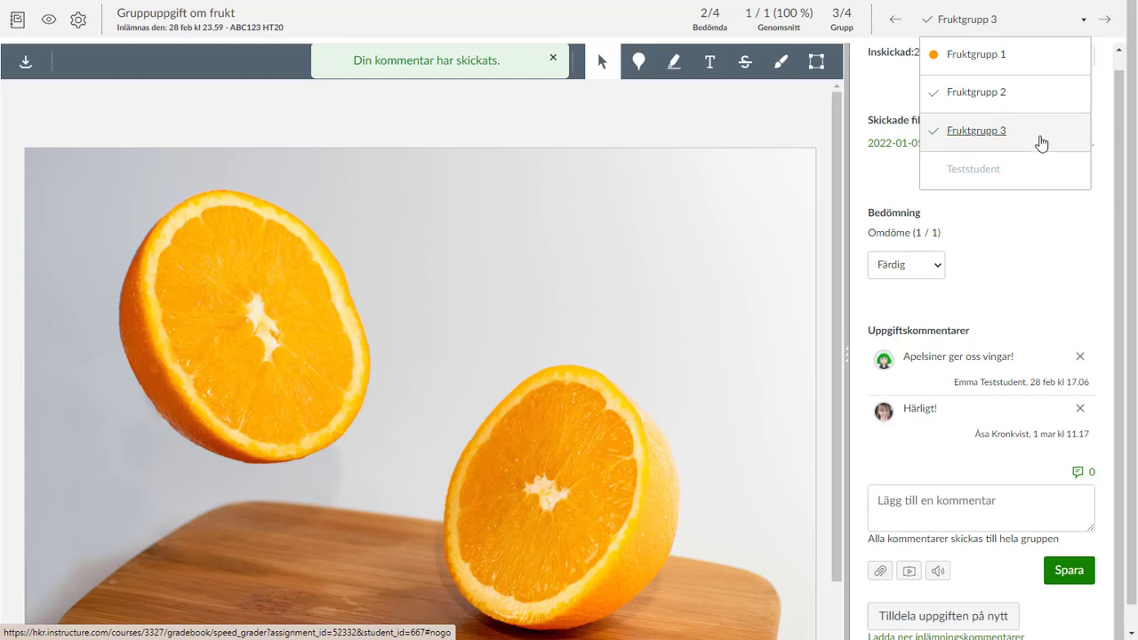
{"action": "left_click", "coordinate": [989, 60]}
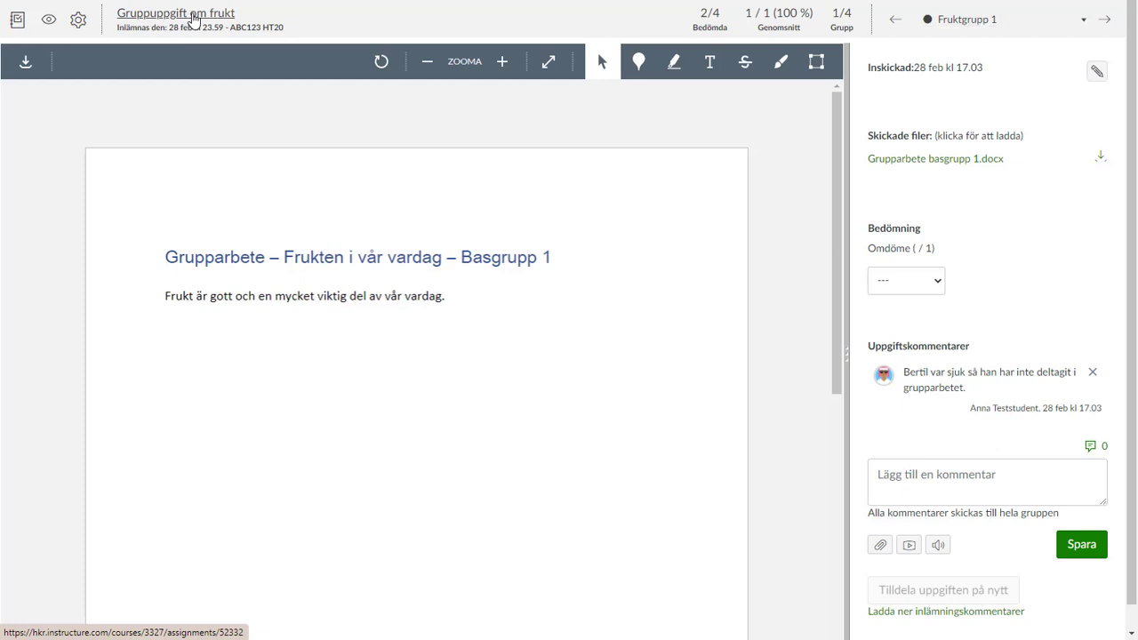
- Enable "Bedöm varje student individuellt" in the settings of the assignment Gruppuppgift om frukt and save the assignment
{"action": "left_click", "coordinate": [194, 18]}
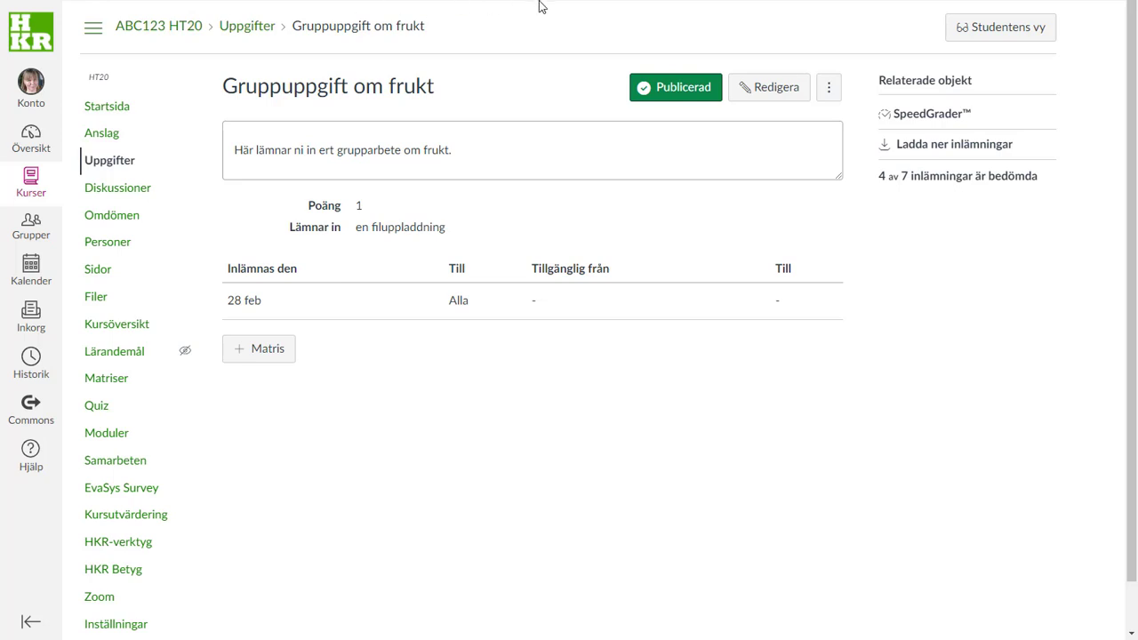
{"action": "left_click", "coordinate": [769, 92]}
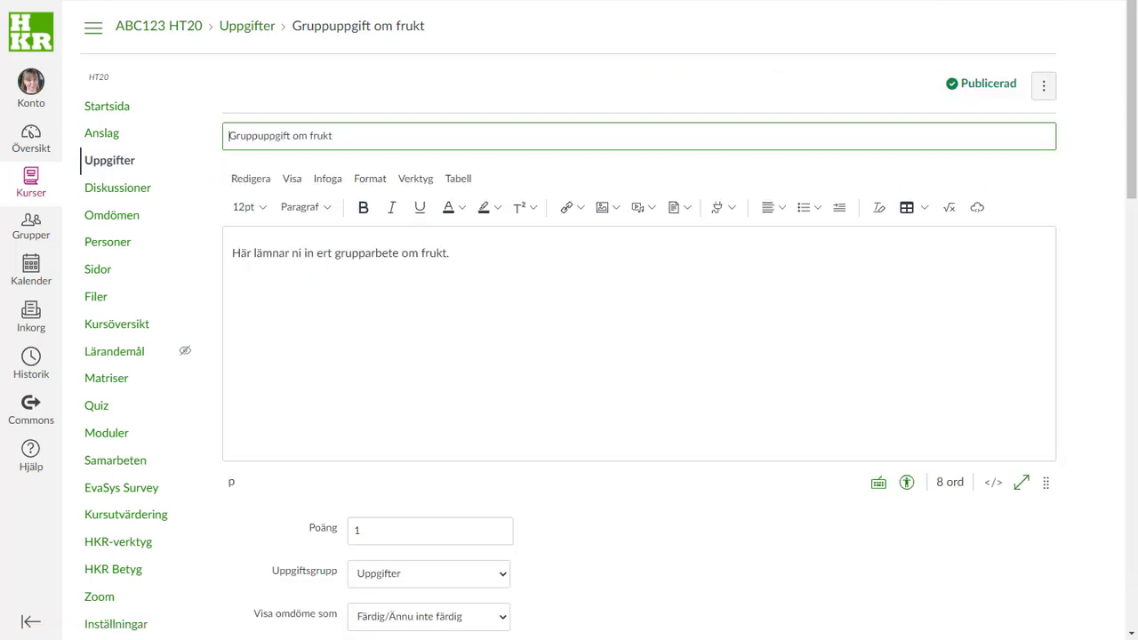
{"action": "scroll", "coordinate": [1112, 196], "scroll_direction": "down", "scroll_amount": 9}
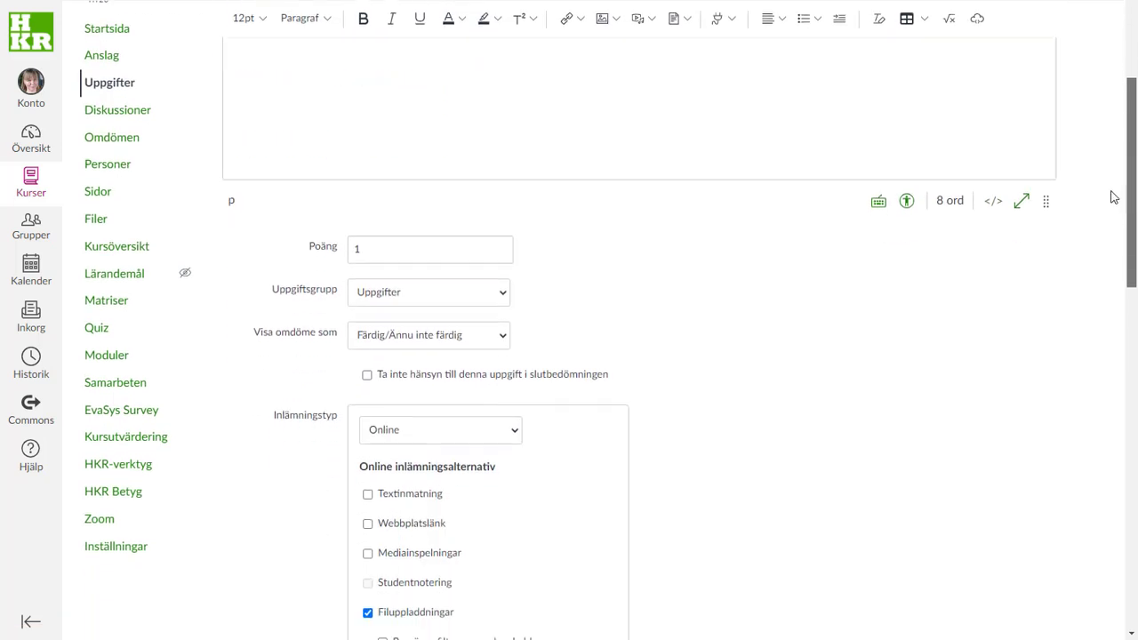
{"action": "scroll", "coordinate": [1072, 362], "scroll_direction": "down", "scroll_amount": 3}
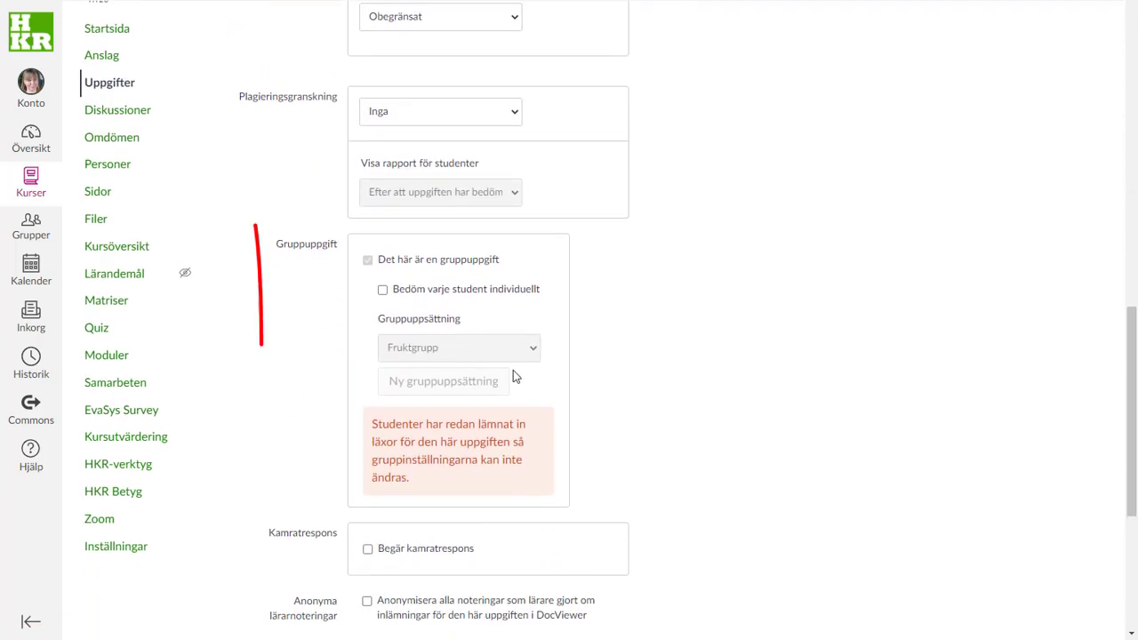
{"action": "left_click", "coordinate": [382, 291]}
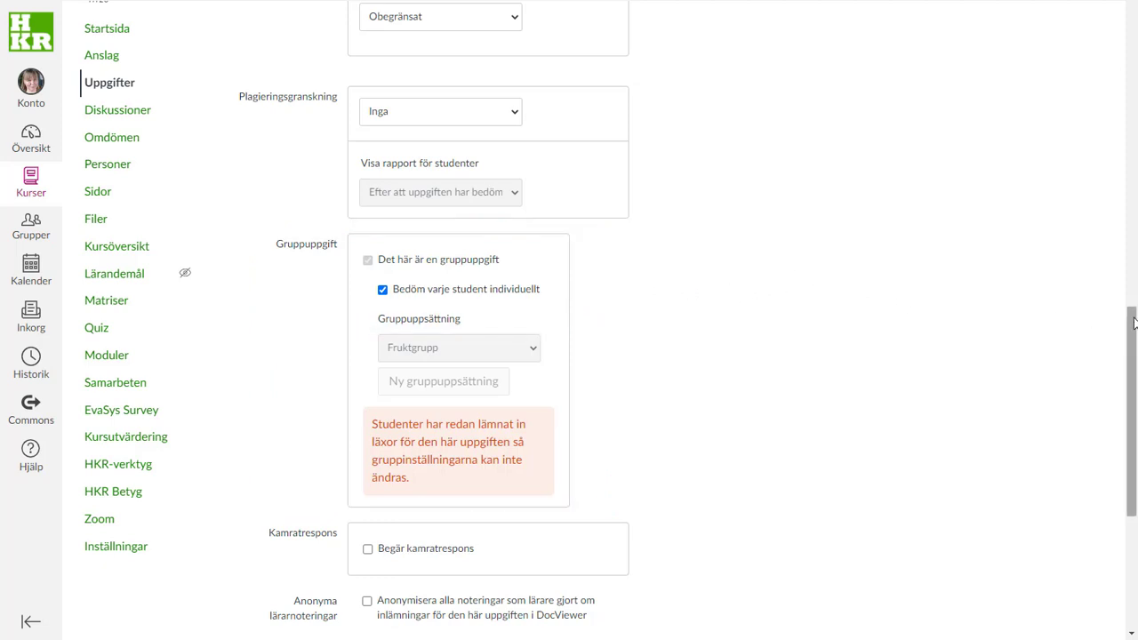
{"action": "left_click_drag", "start_coordinate": [1134, 322], "coordinate": [1118, 458]}
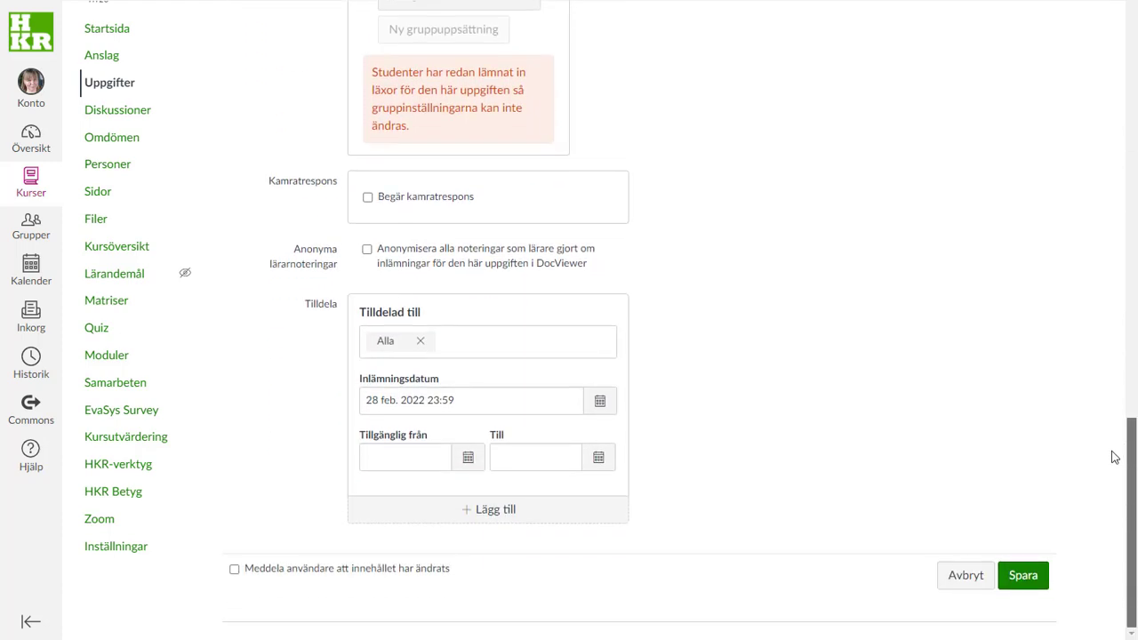
{"action": "left_click", "coordinate": [1023, 576]}
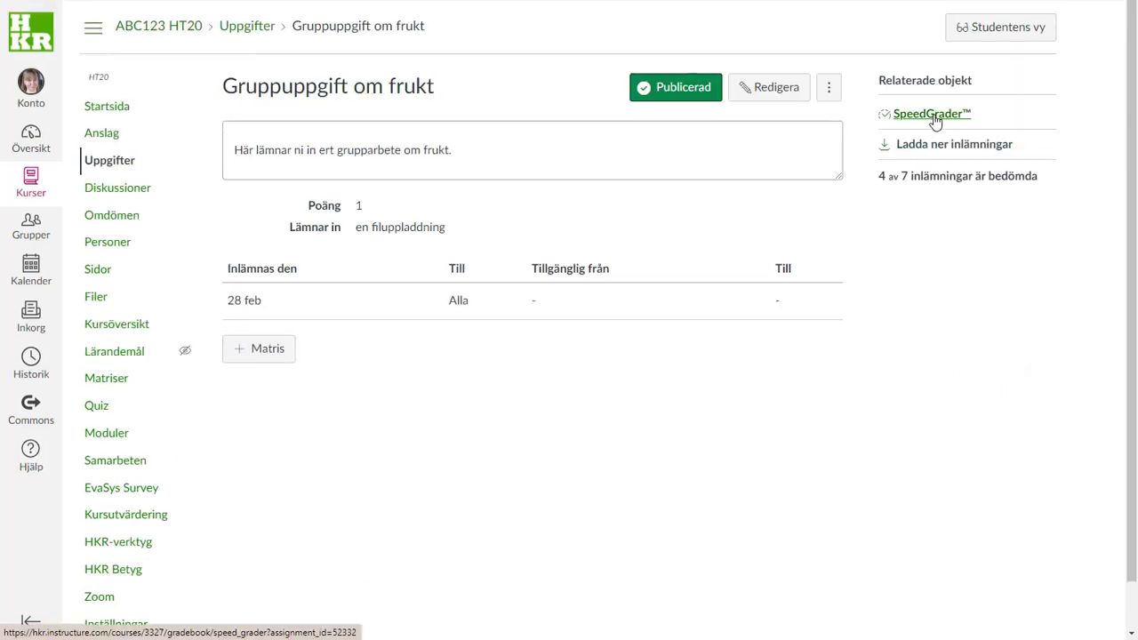
- Open the assignment in SpeedGrader and look through the list of individual students
{"action": "left_click", "coordinate": [934, 116]}
{"action": "left_click", "coordinate": [1085, 25]}
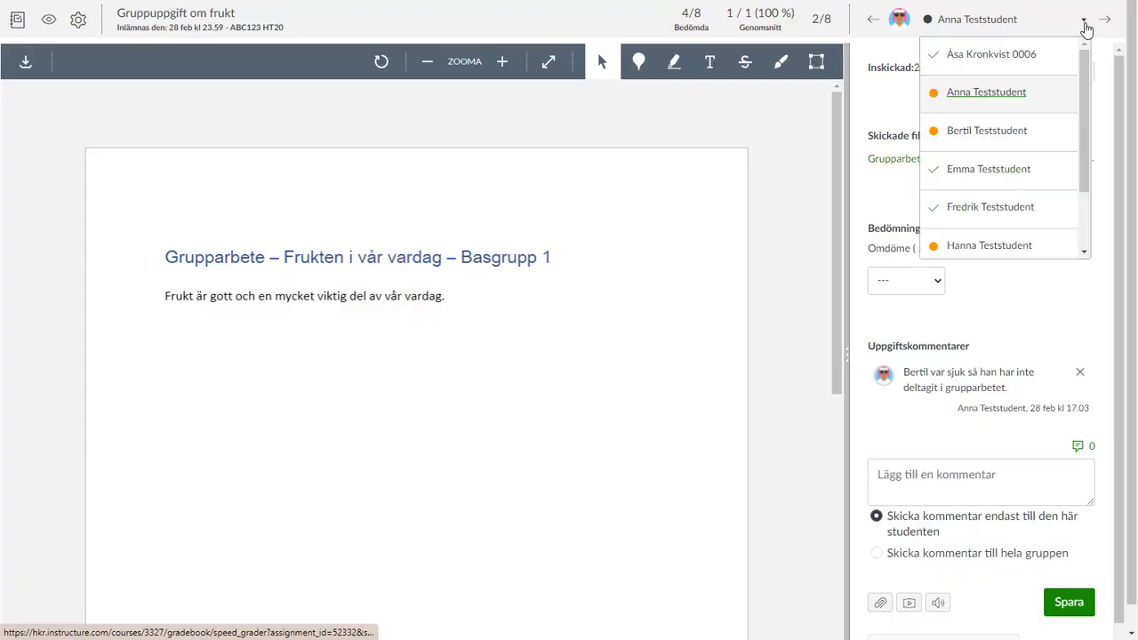
{"action": "mouse_move", "coordinate": [1090, 74]}
{"action": "left_mouse_down"}
{"action": "mouse_move", "coordinate": [1090, 130]}
{"action": "mouse_move", "coordinate": [1099, 61]}
{"action": "left_mouse_up"}
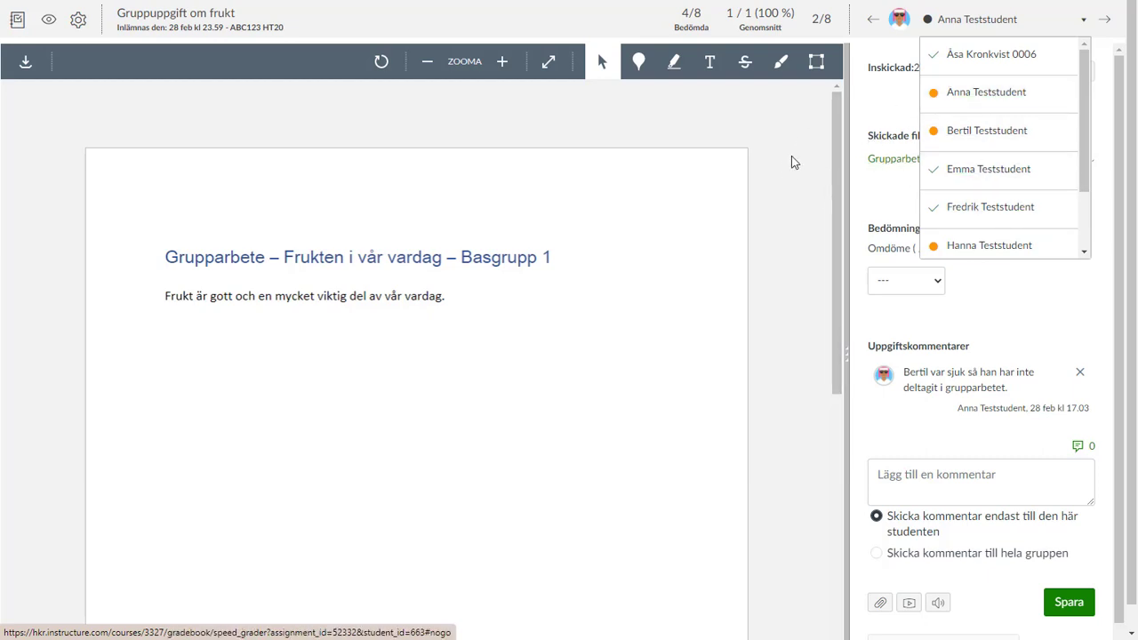
- Sort SpeedGrader's student list by submission status (enligt inlämningsstatus) and save the settings
{"action": "left_click", "coordinate": [84, 21]}
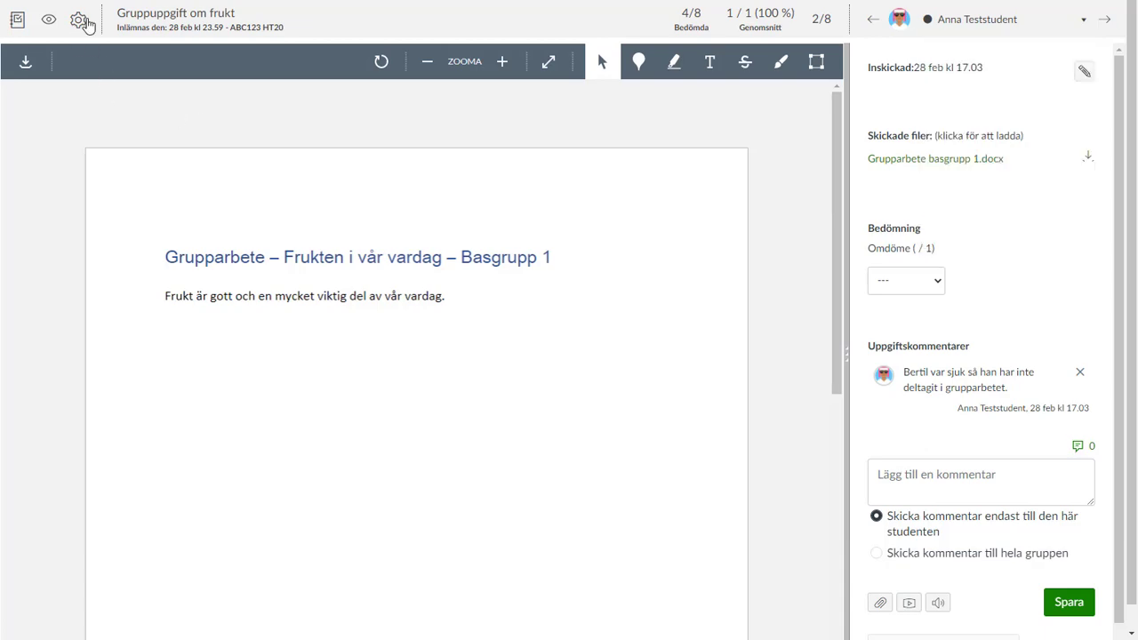
{"action": "left_click", "coordinate": [84, 21]}
{"action": "left_click", "coordinate": [106, 76]}
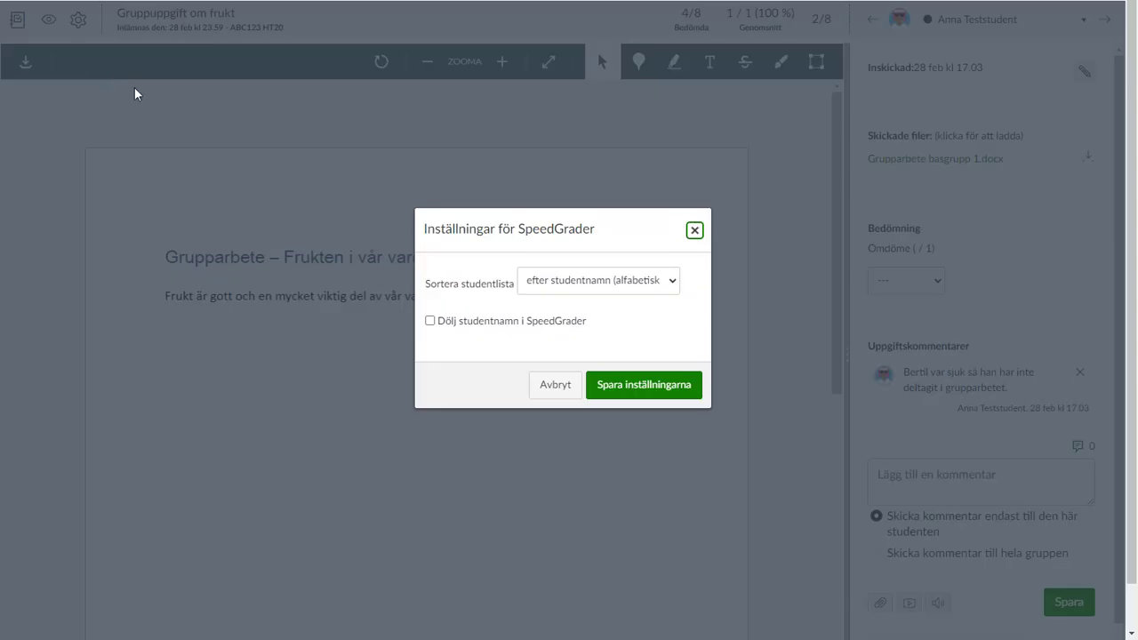
{"action": "left_click", "coordinate": [646, 286]}
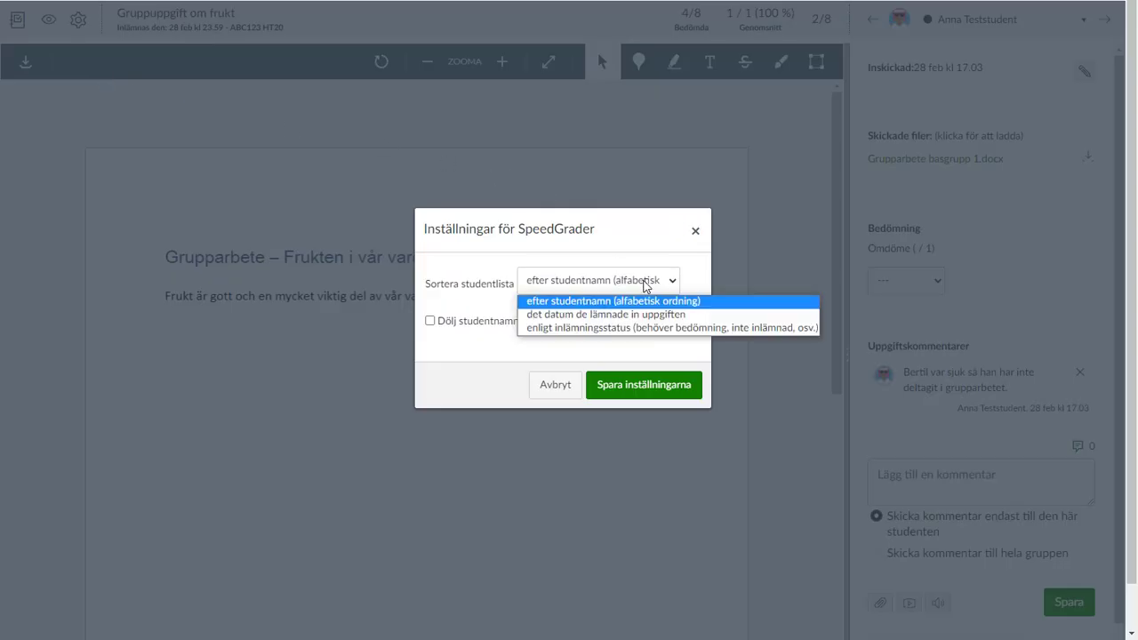
{"action": "left_click", "coordinate": [627, 330]}
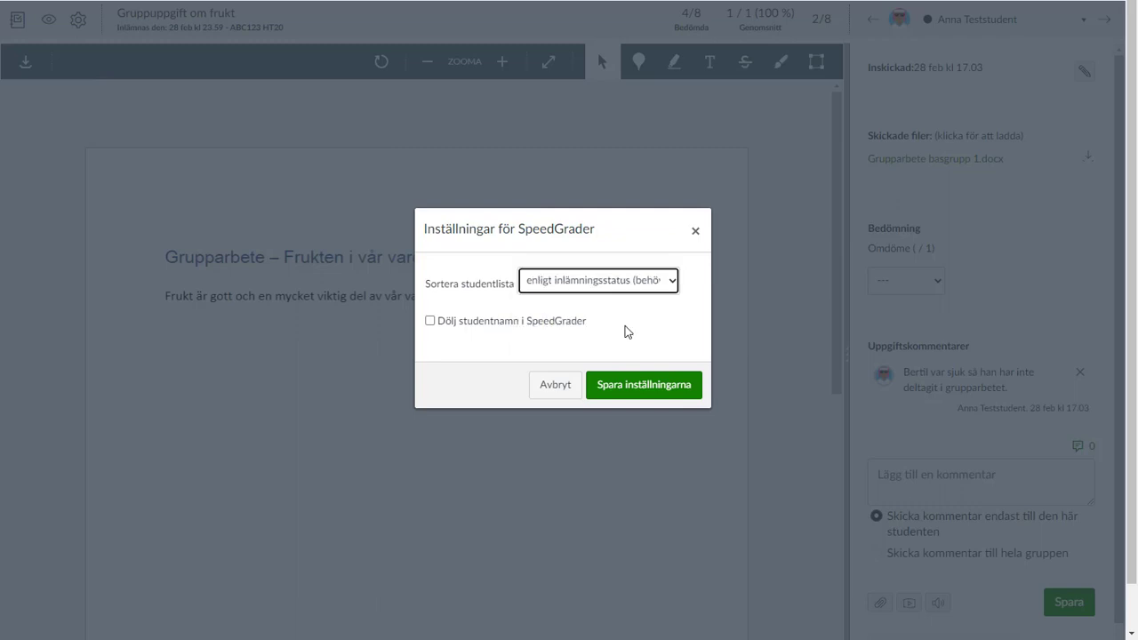
{"action": "left_click", "coordinate": [645, 386]}
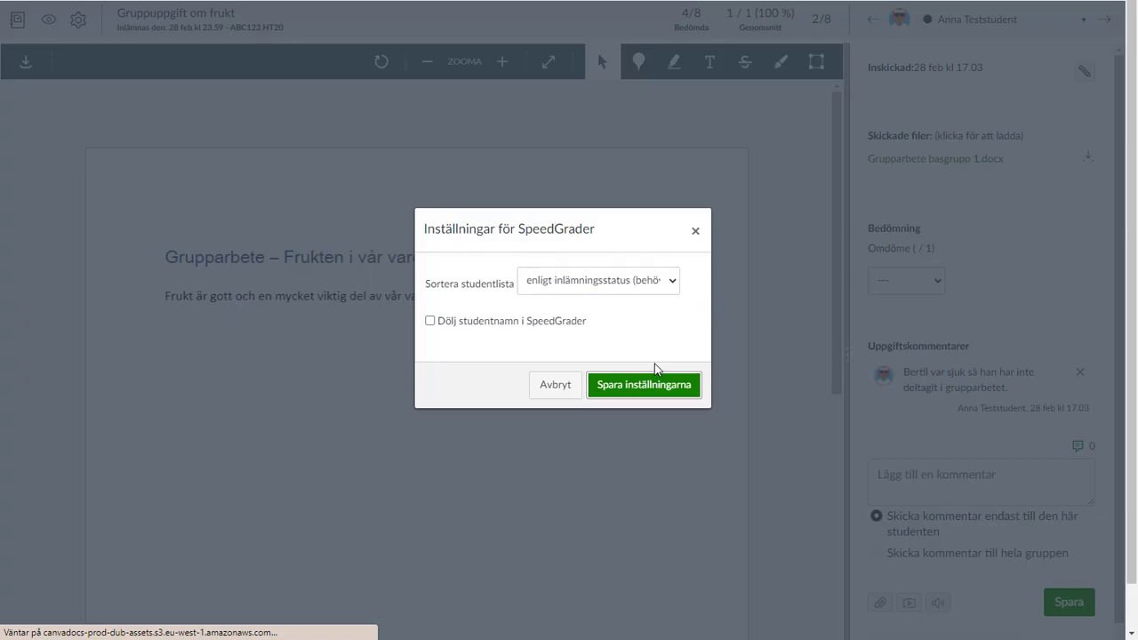
- Grade the student who was sick during the group work, second in the list, as Inte färdig
{"action": "left_click", "coordinate": [1073, 23]}
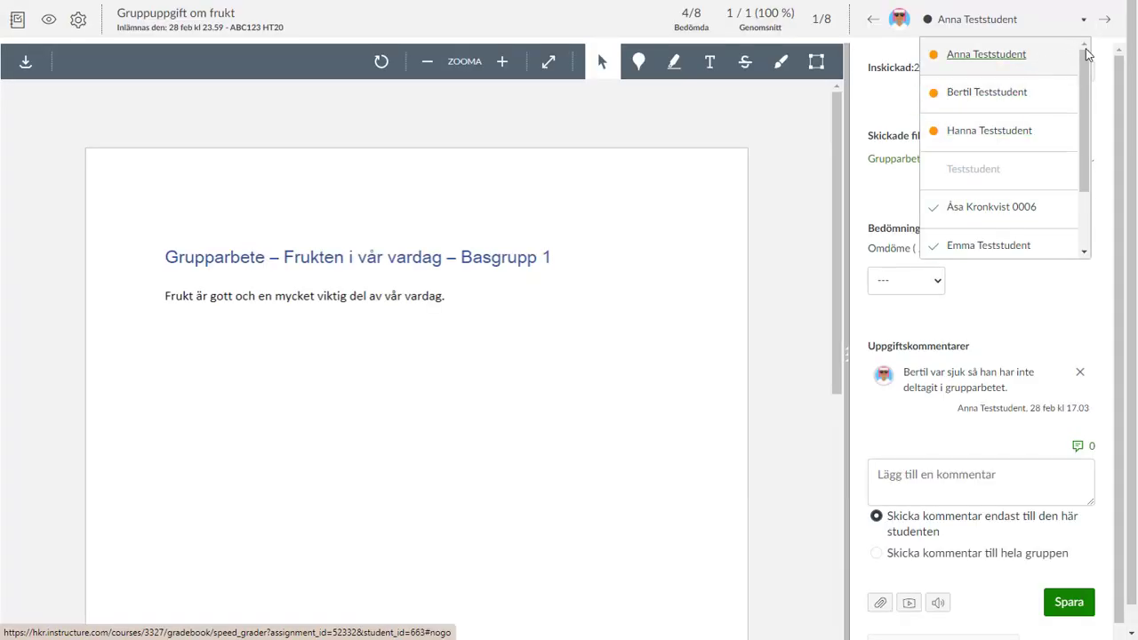
{"action": "left_click", "coordinate": [980, 96]}
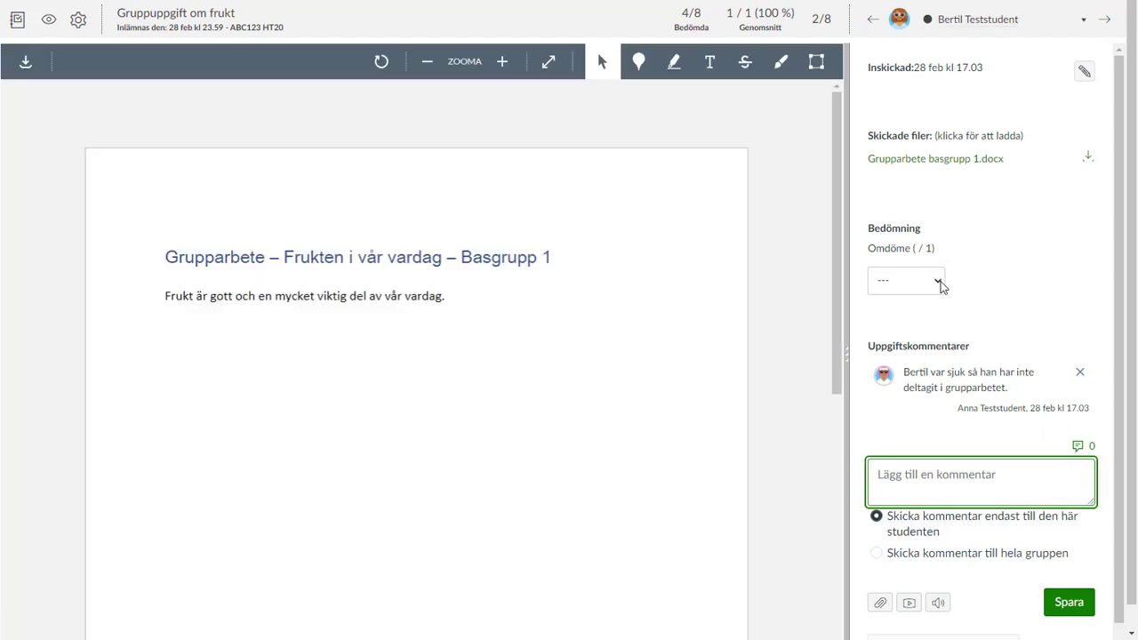
{"action": "left_click", "coordinate": [940, 281]}
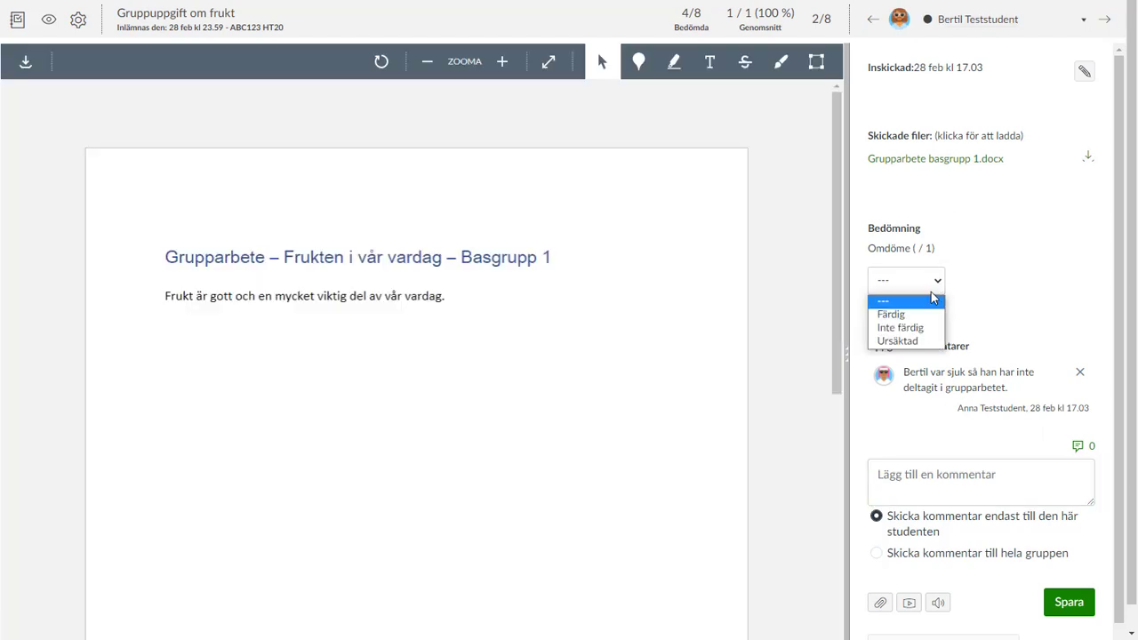
{"action": "left_click", "coordinate": [905, 327]}
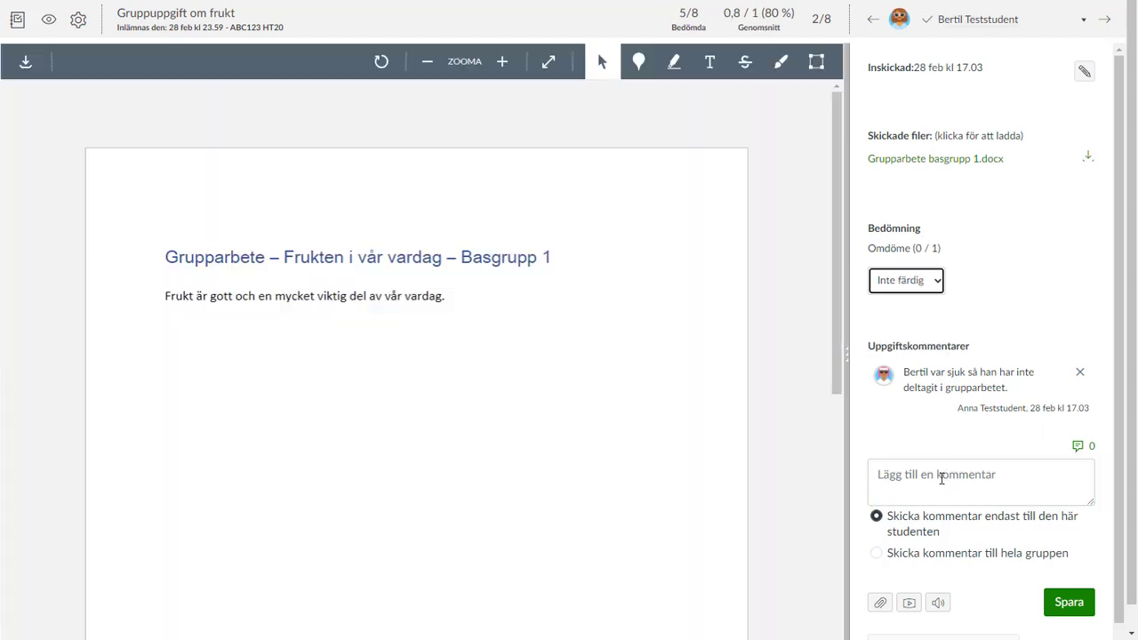
- Send only this student the comment "Du behöver lämna in en komplettering. Jag kommer att öppna en ny inlämning för detta."
{"action": "left_click", "coordinate": [943, 479]}
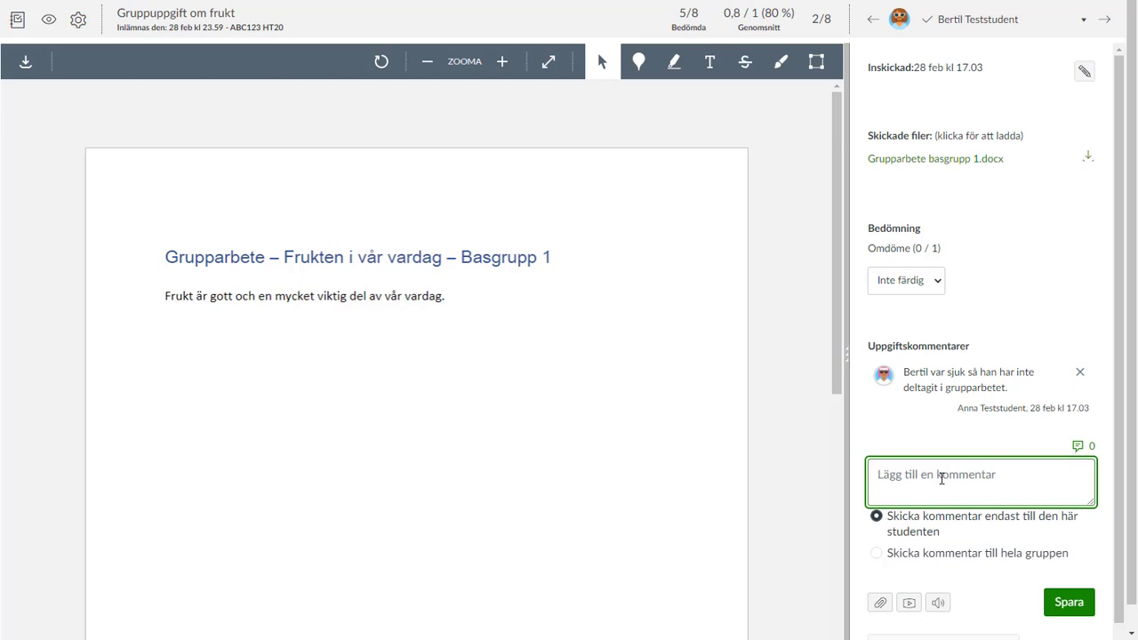
{"action": "type", "text": "Du behöver lämna in en komplettering. Jag kommer att öppna en ny inlämning för detta."}
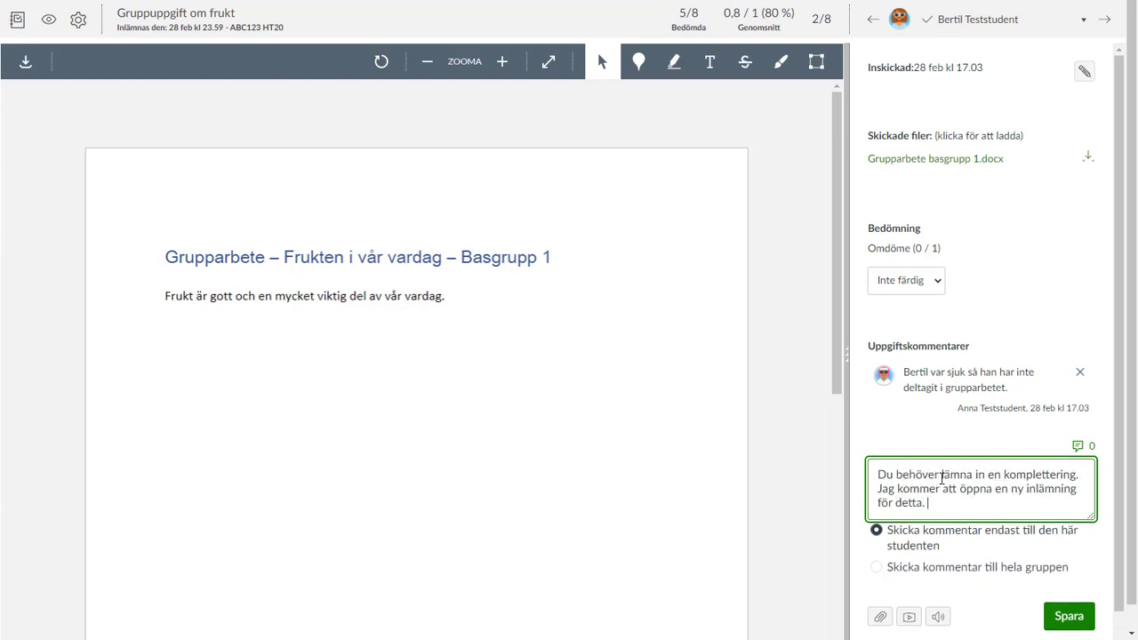
{"action": "left_click", "coordinate": [1061, 620]}
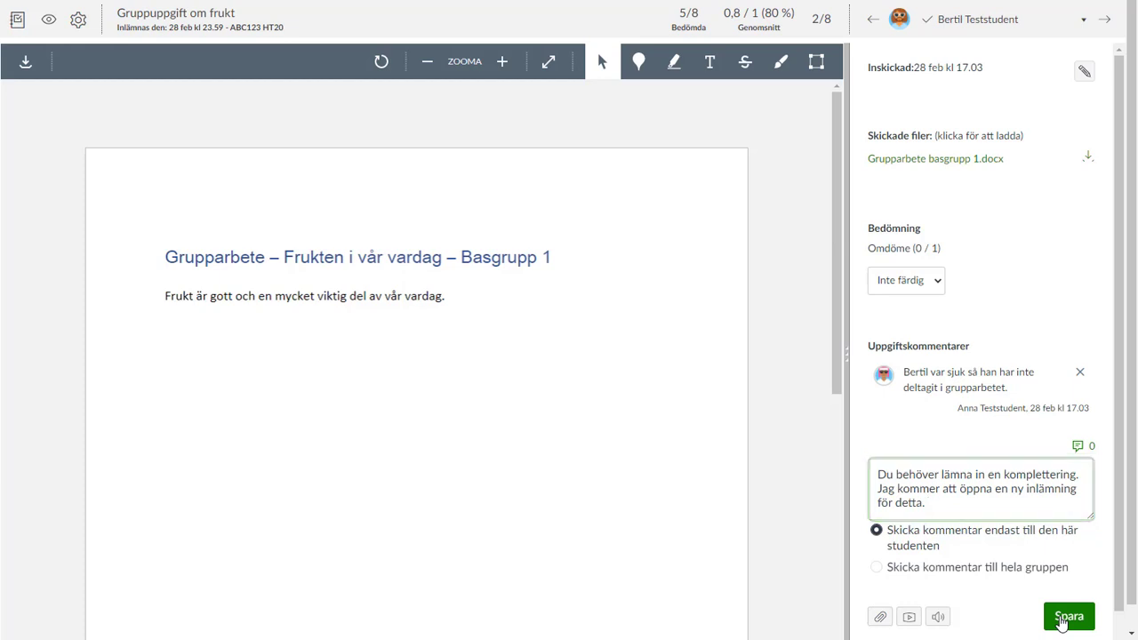
- Switch to the first student in the list and add a comment beginning "Tack för ert arbete. Ni har kort och koncist" to the comment library
{"action": "left_click", "coordinate": [1005, 19]}
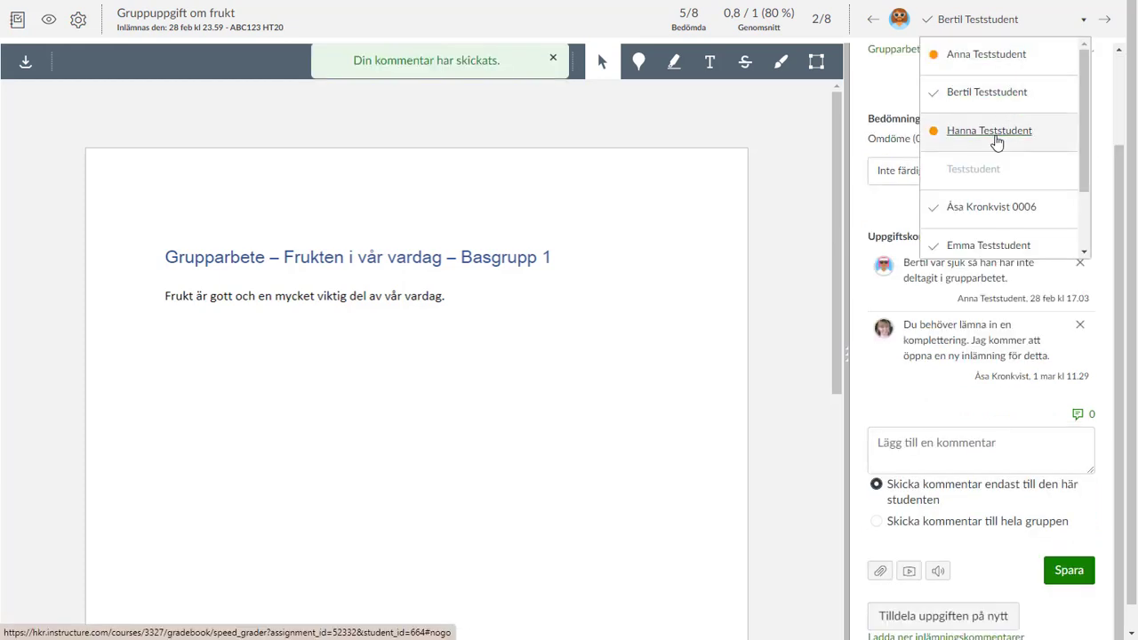
{"action": "left_click", "coordinate": [1004, 59]}
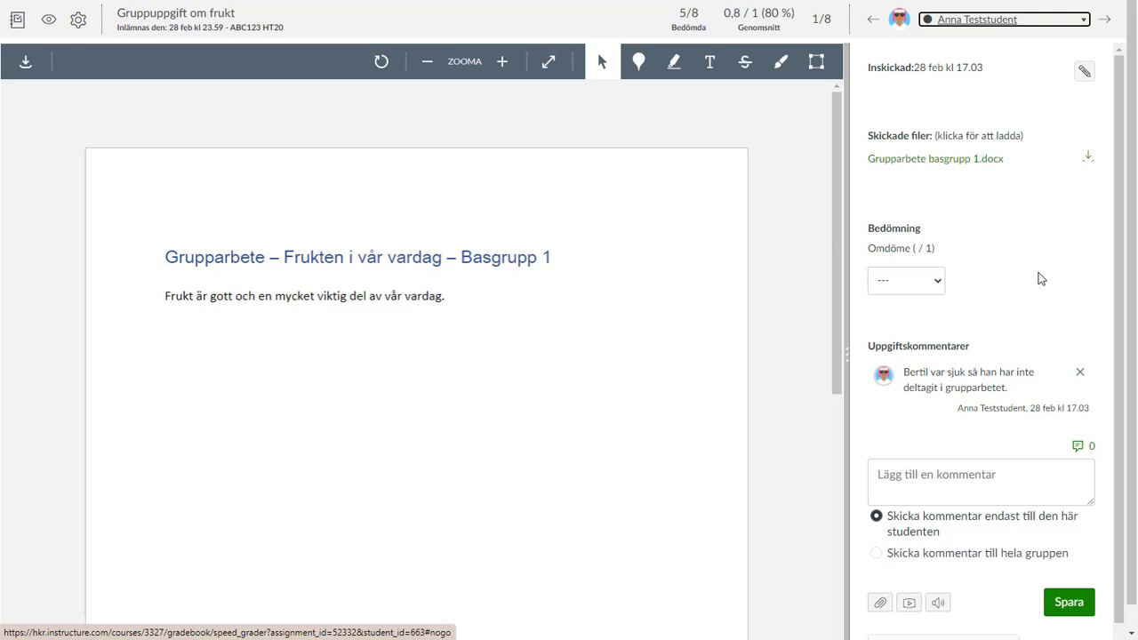
{"action": "left_click", "coordinate": [1079, 446]}
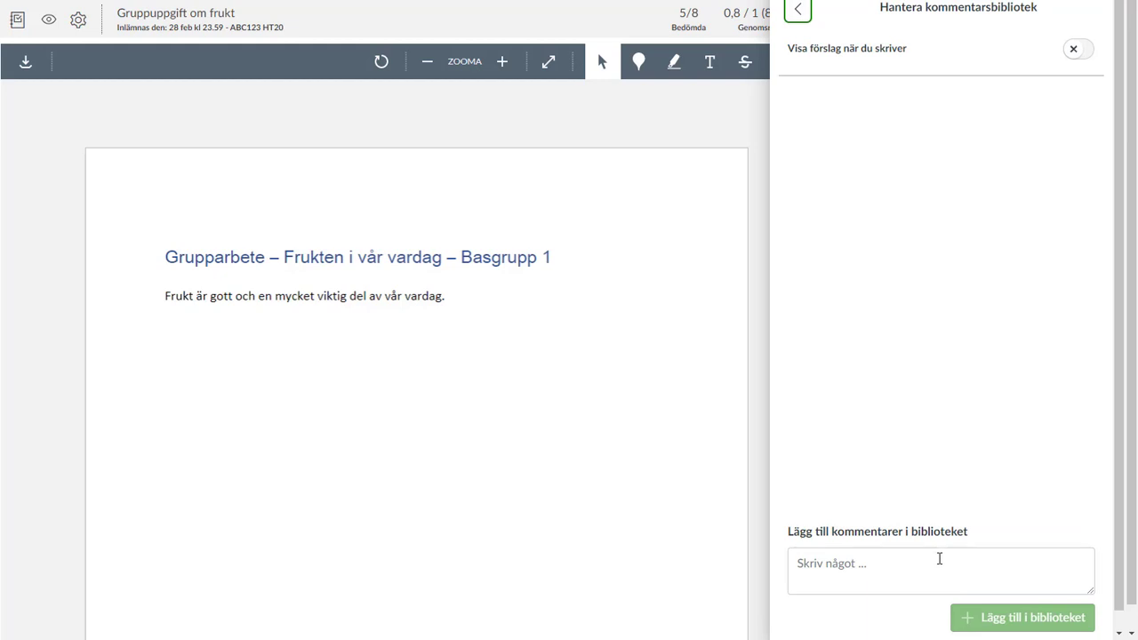
{"action": "left_click", "coordinate": [939, 559]}
{"action": "type", "text": "Tack"}
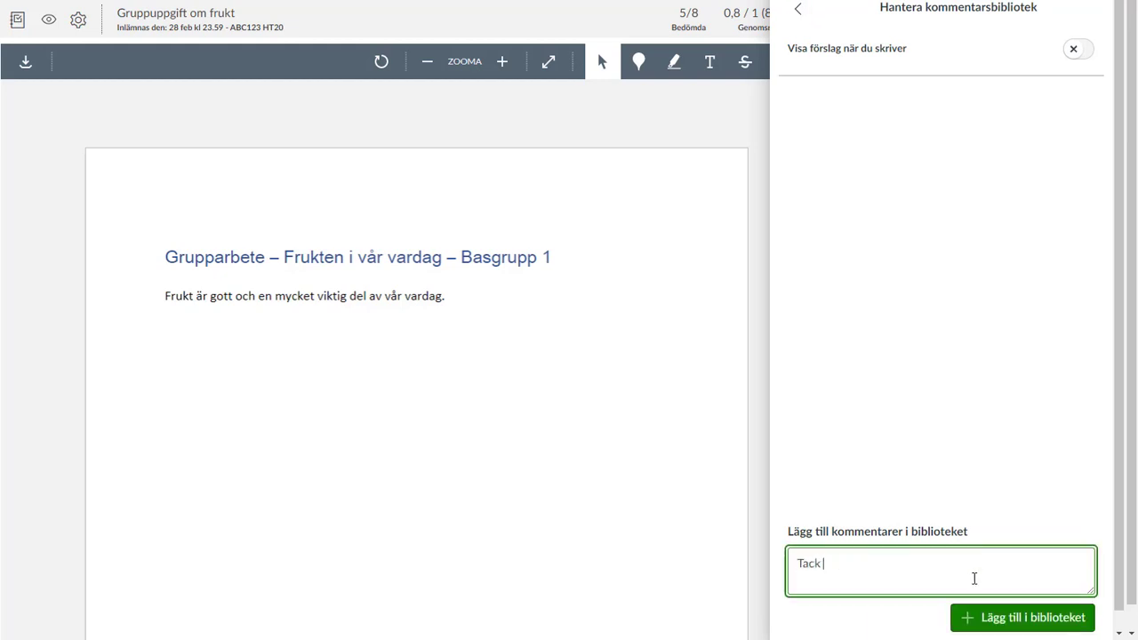
{"action": "type", "text": " för ert arbete. Ni har kort och koncist satt fingret på hur mycket frukten betyder i vår vardag. Mycket bra! Det här arbetet skulle ju vara kortfattat. I framtida arbeten kommer vi däremot att begära en djupare analys."}
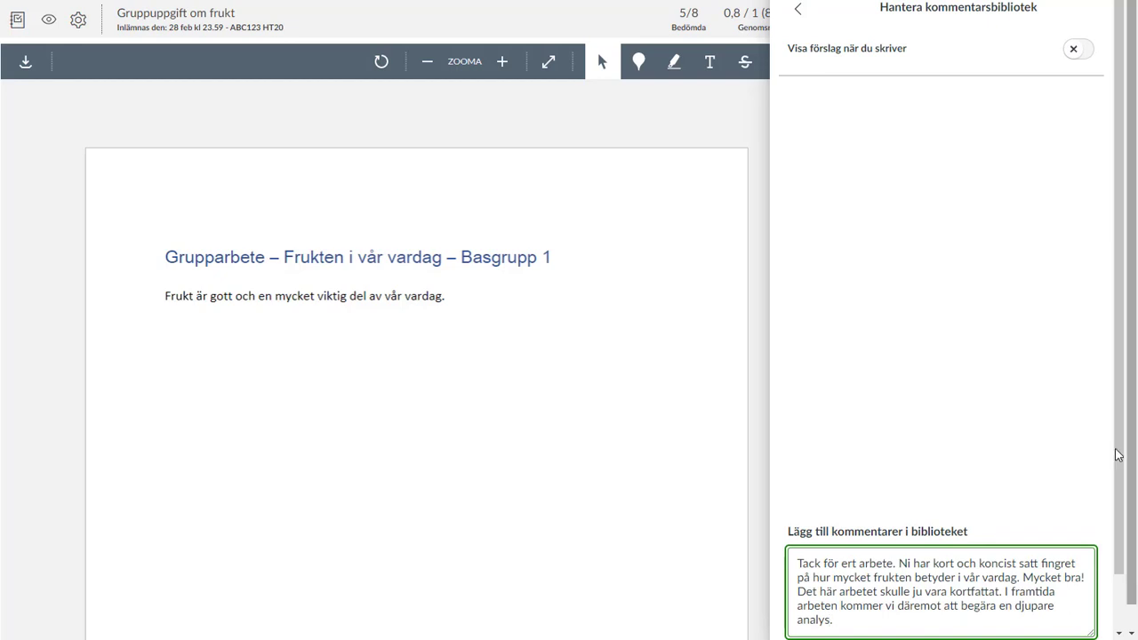
{"action": "scroll", "coordinate": [1122, 404], "scroll_direction": "down", "scroll_amount": 1}
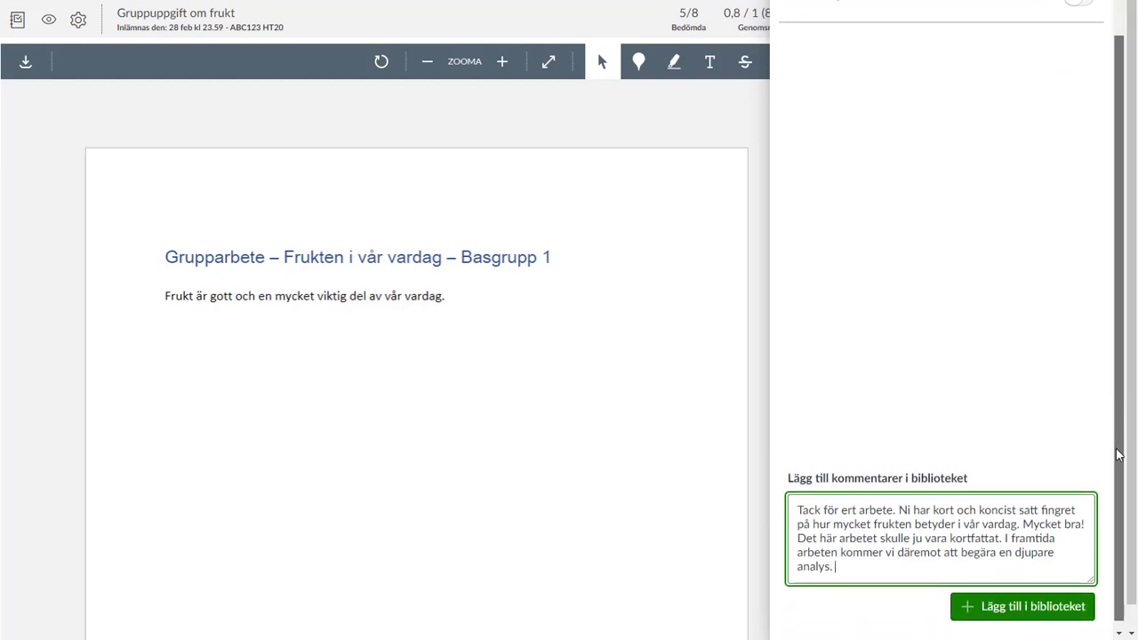
{"action": "left_click", "coordinate": [1031, 603]}
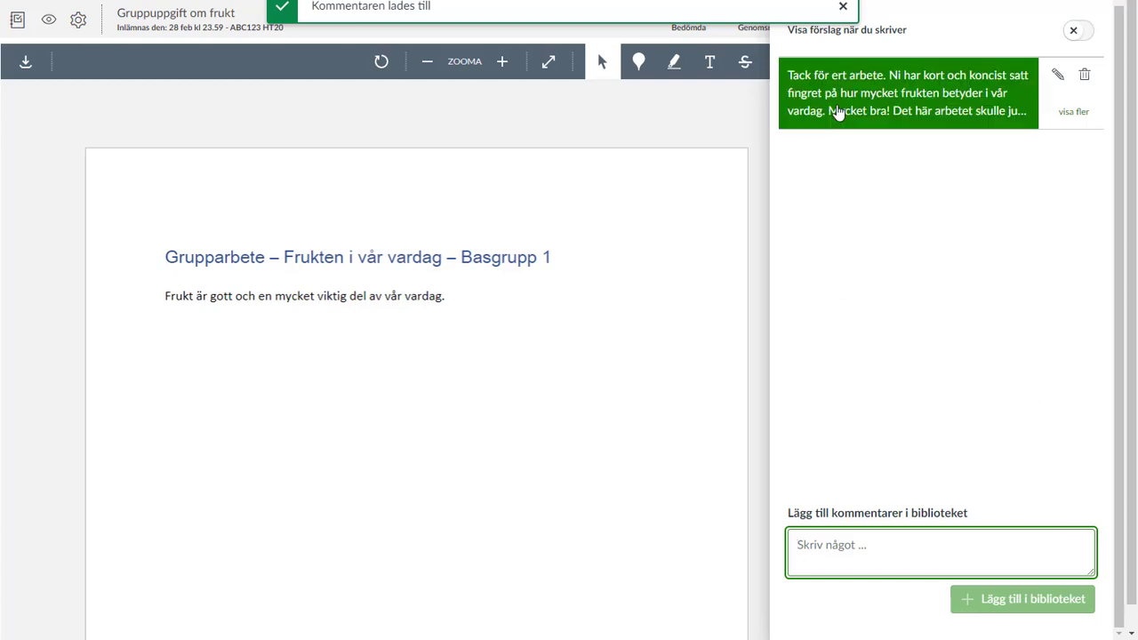
- Grade the first student as Färdig and send only this student the library comment "Tack för ert arbete…"
{"action": "left_click", "coordinate": [841, 104]}
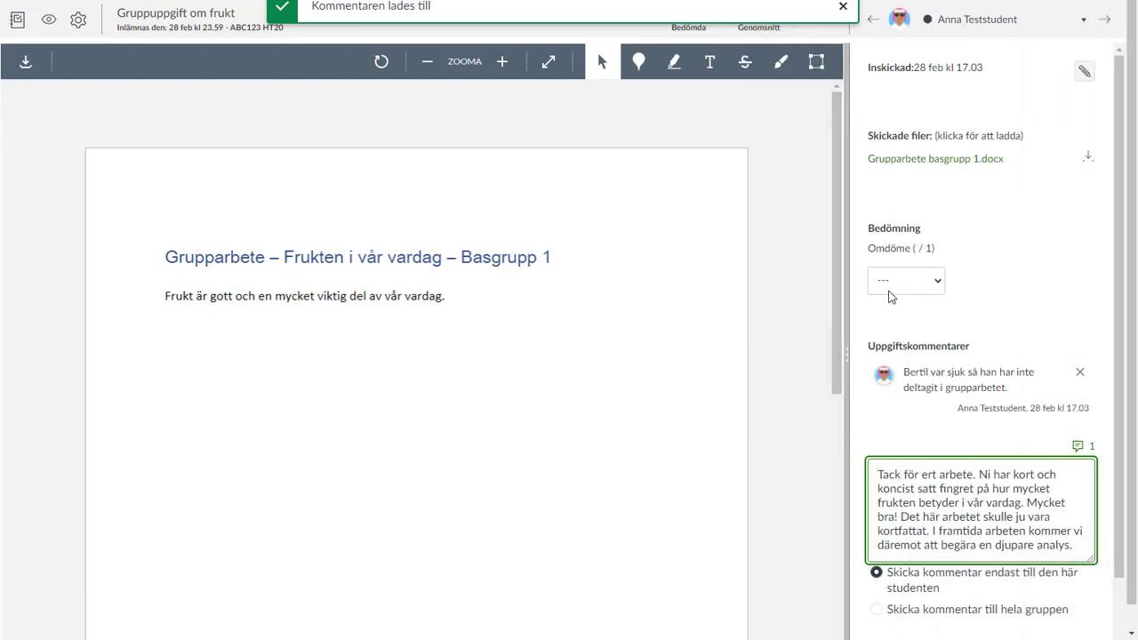
{"action": "left_click", "coordinate": [940, 283]}
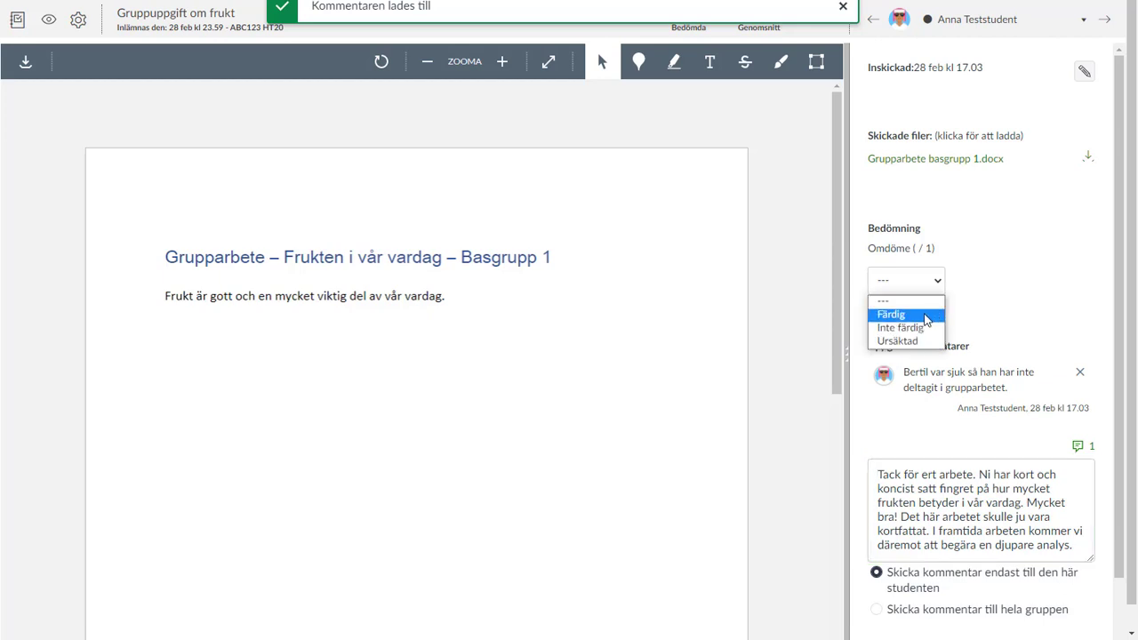
{"action": "left_click", "coordinate": [926, 313]}
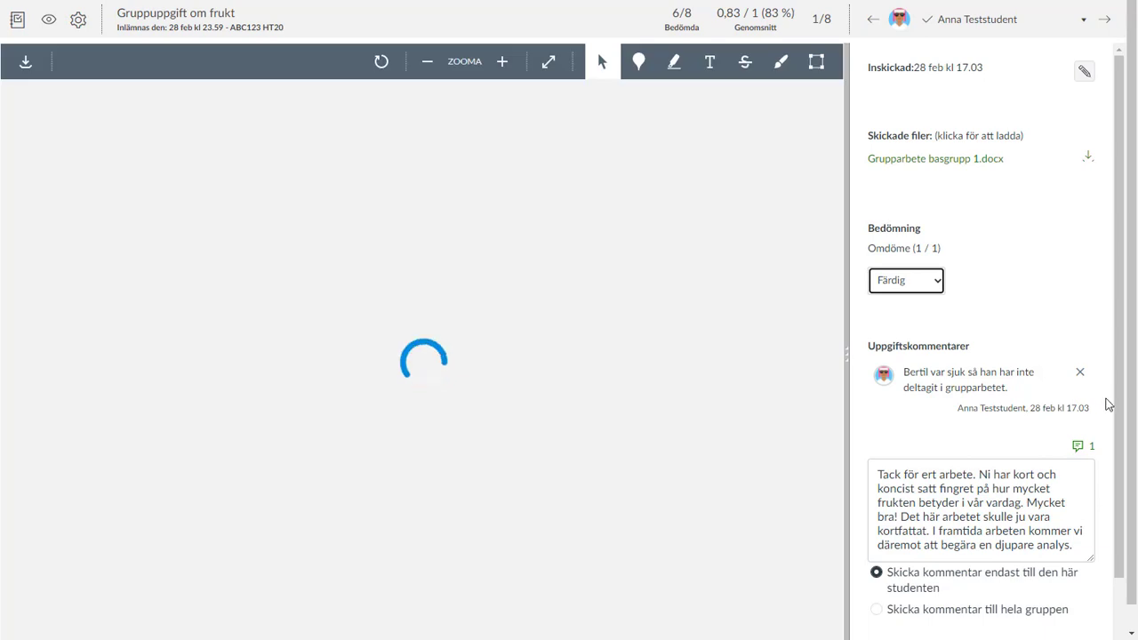
{"action": "scroll", "coordinate": [1093, 451], "scroll_direction": "down", "scroll_amount": 1}
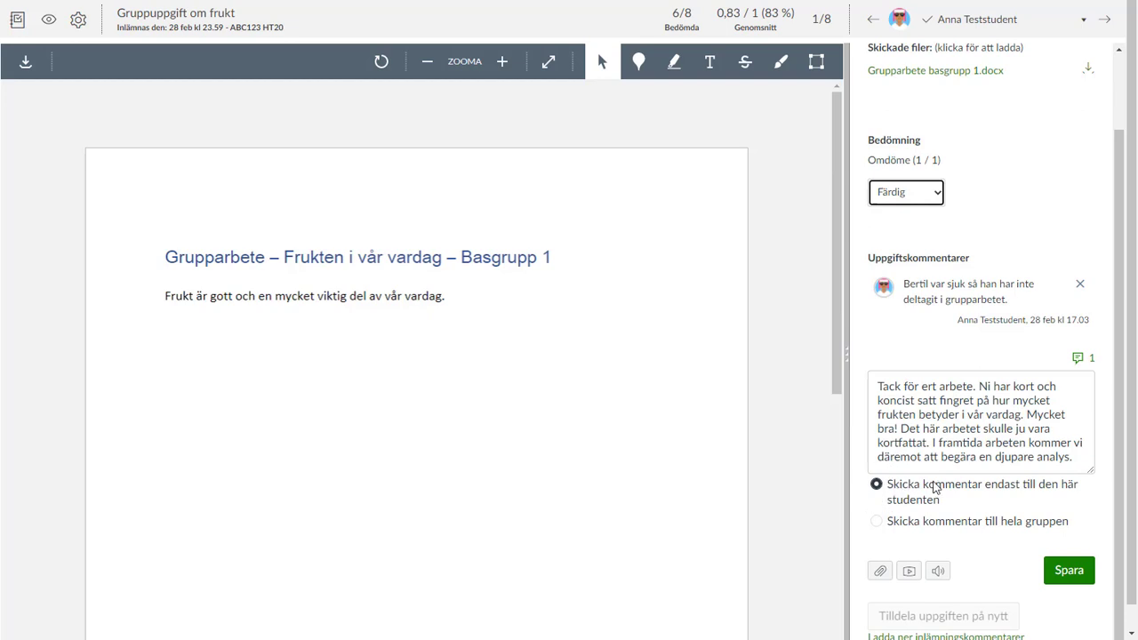
{"action": "left_click", "coordinate": [1085, 572]}
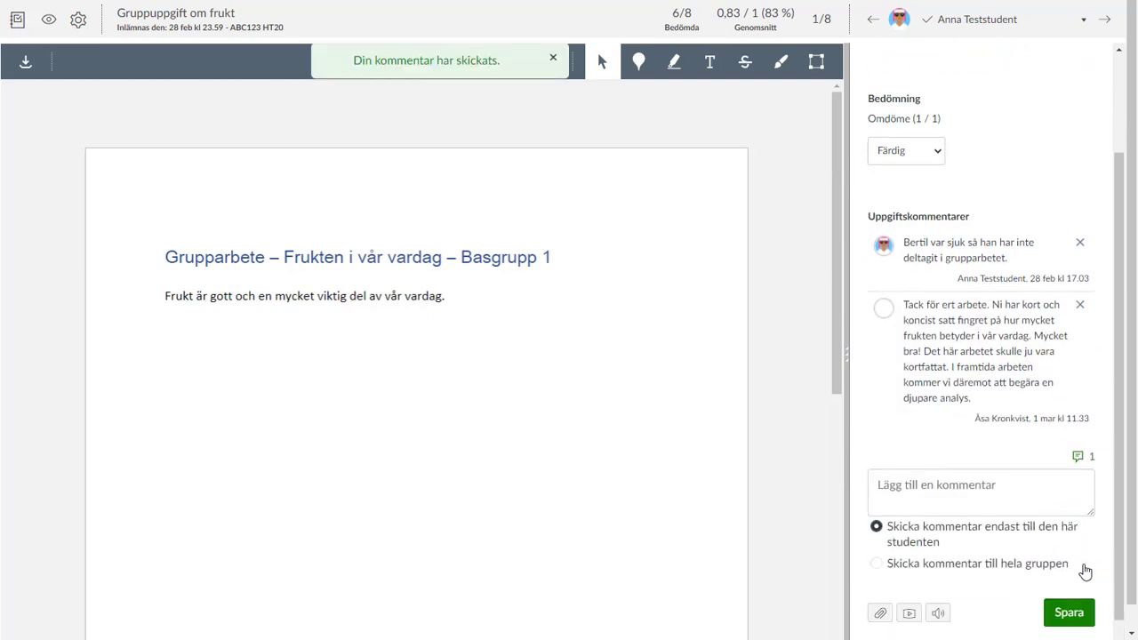
- Switch to the third student in the list, the remaining ungraded group member, and grade the submission as Färdig
{"action": "left_click", "coordinate": [1082, 28]}
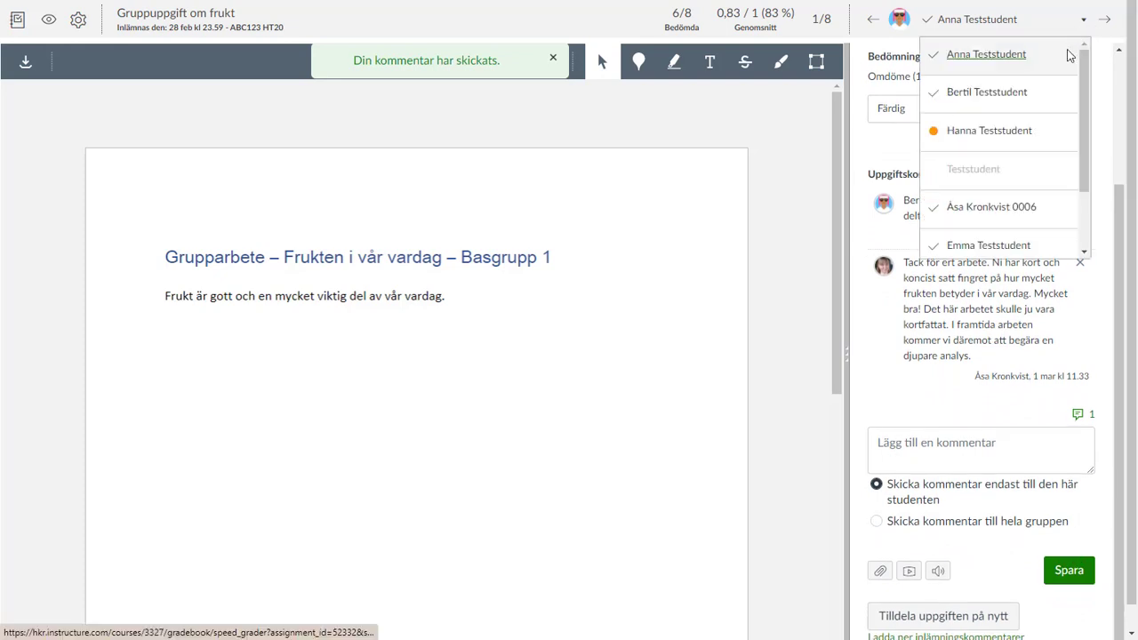
{"action": "left_click", "coordinate": [1008, 133]}
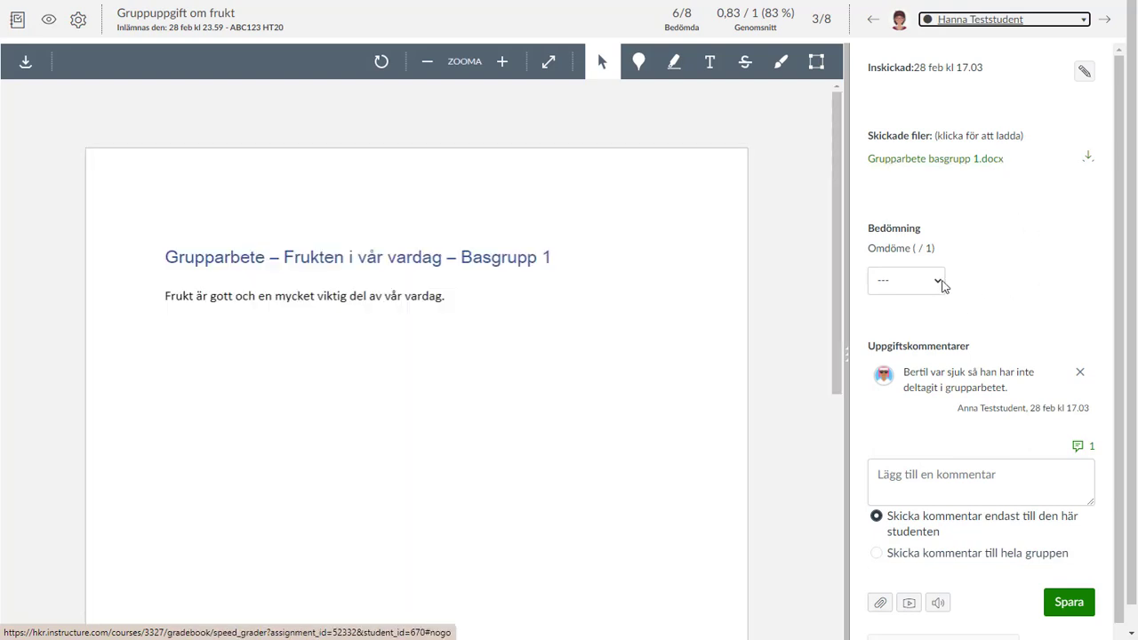
{"action": "left_click", "coordinate": [943, 283]}
{"action": "left_click", "coordinate": [919, 313]}
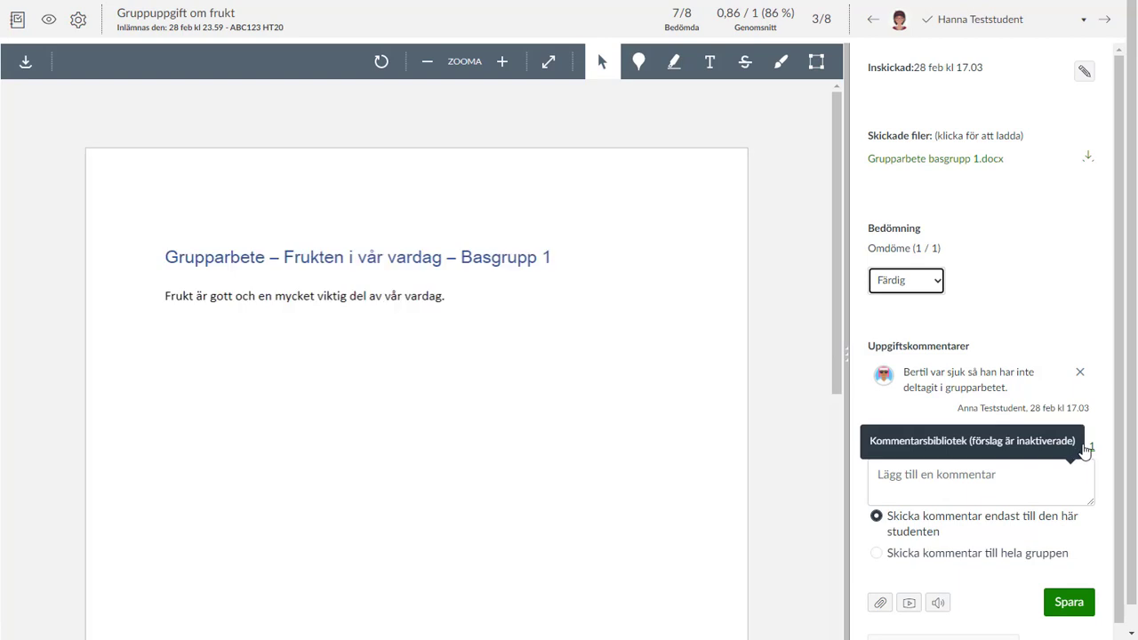
- Send only the third student the saved comment "Tack för ert arbete…" from the comment library
{"action": "left_click", "coordinate": [1087, 450]}
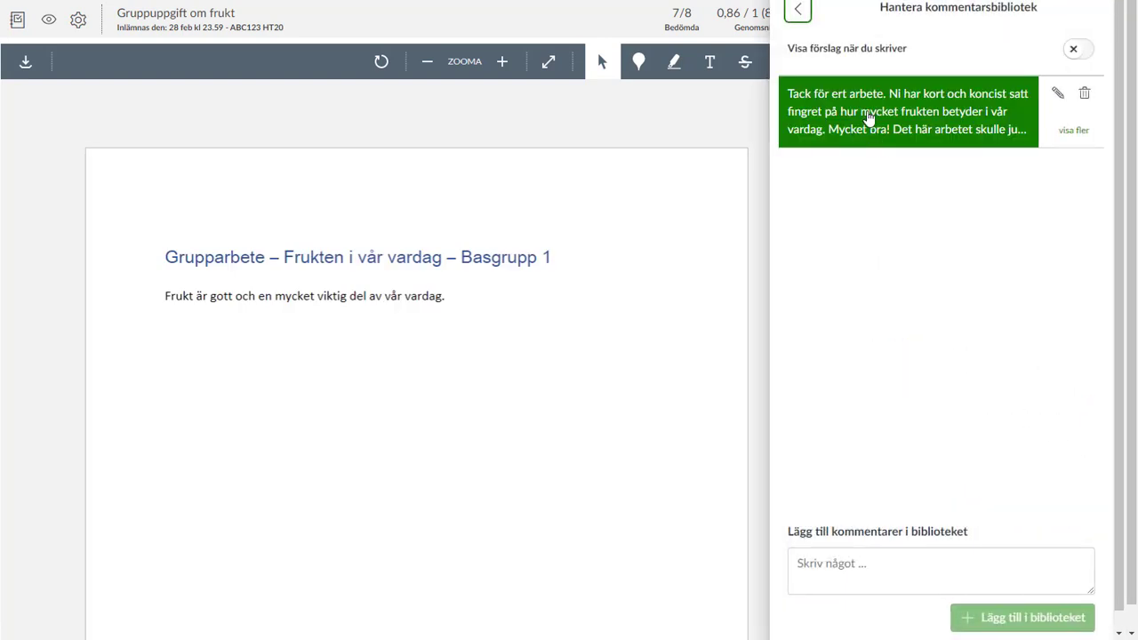
{"action": "left_click", "coordinate": [869, 119]}
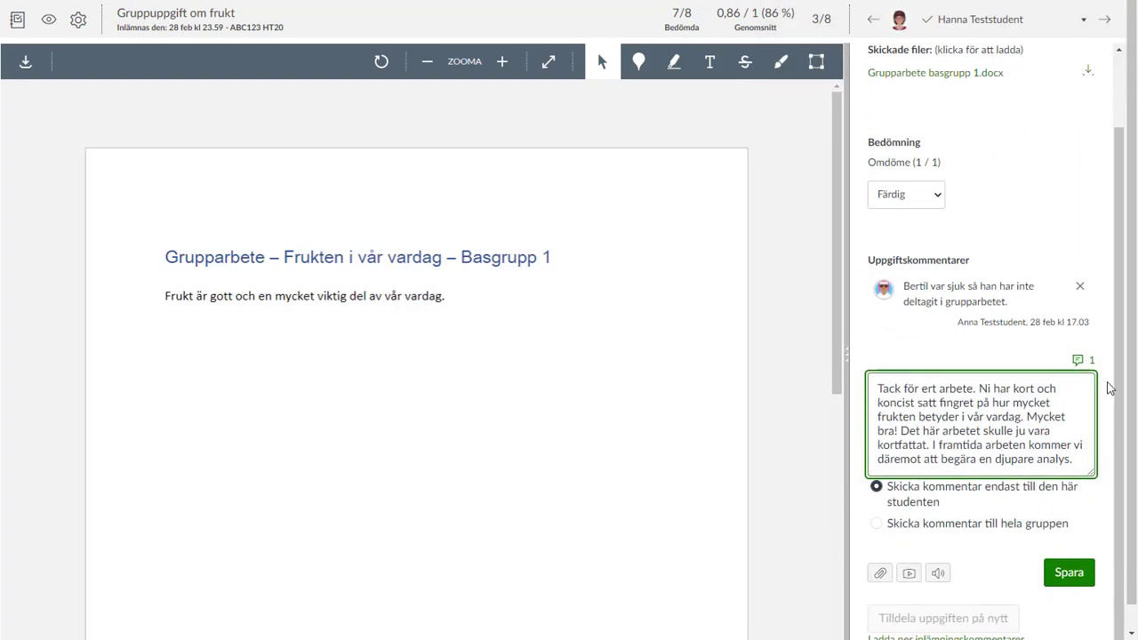
{"action": "left_click", "coordinate": [1071, 572]}
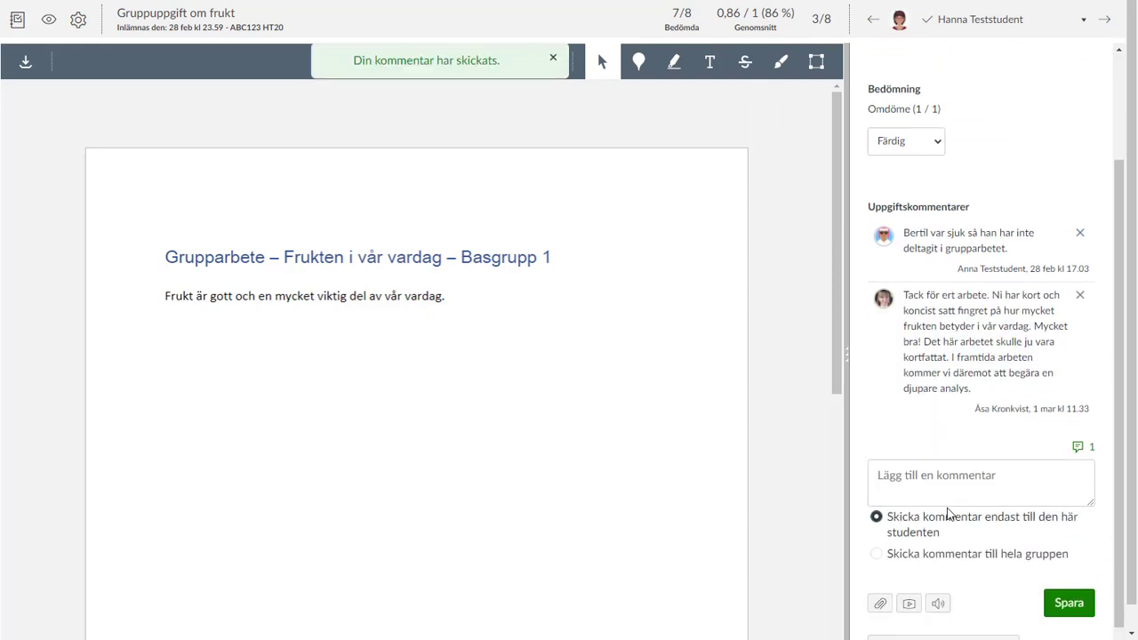